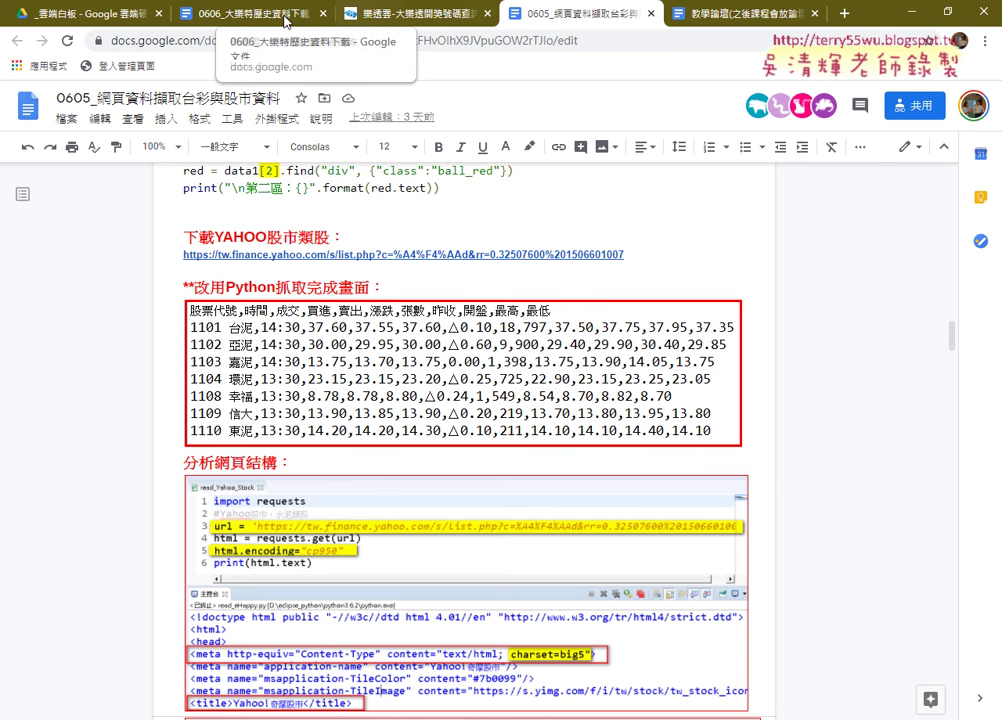
# Open the 0606 lottery document, highlight 資料庫 in the heading, and review the loto.csv saving code
pyautogui.click(228, 12)
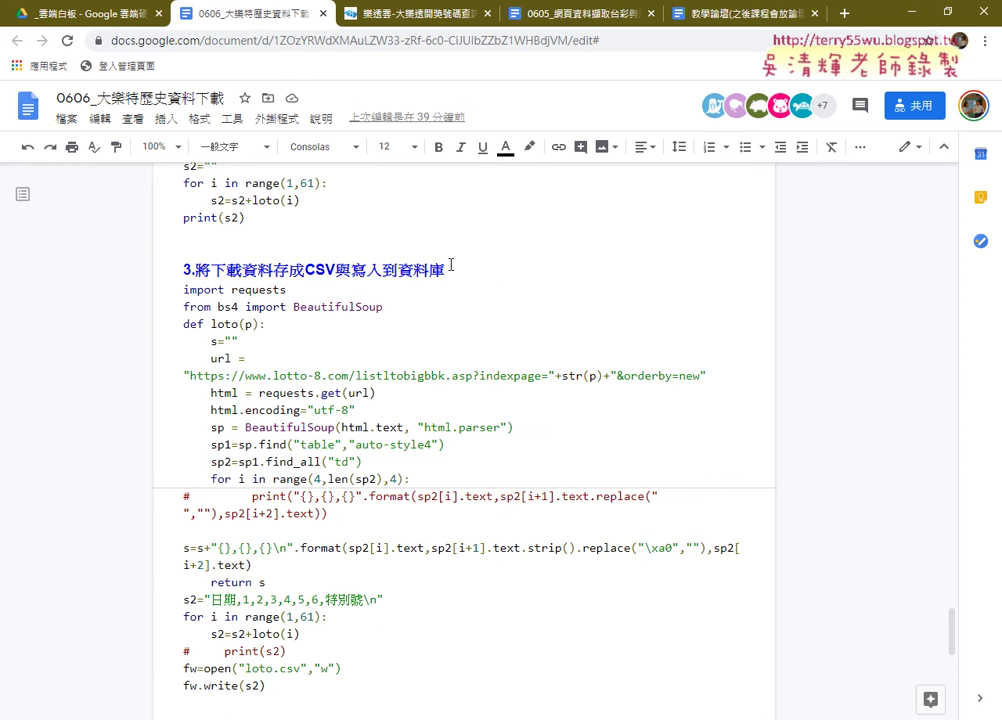
pyautogui.moveTo(446, 270); pyautogui.dragTo(398, 270)
pyautogui.scroll(-3, 477, 349)
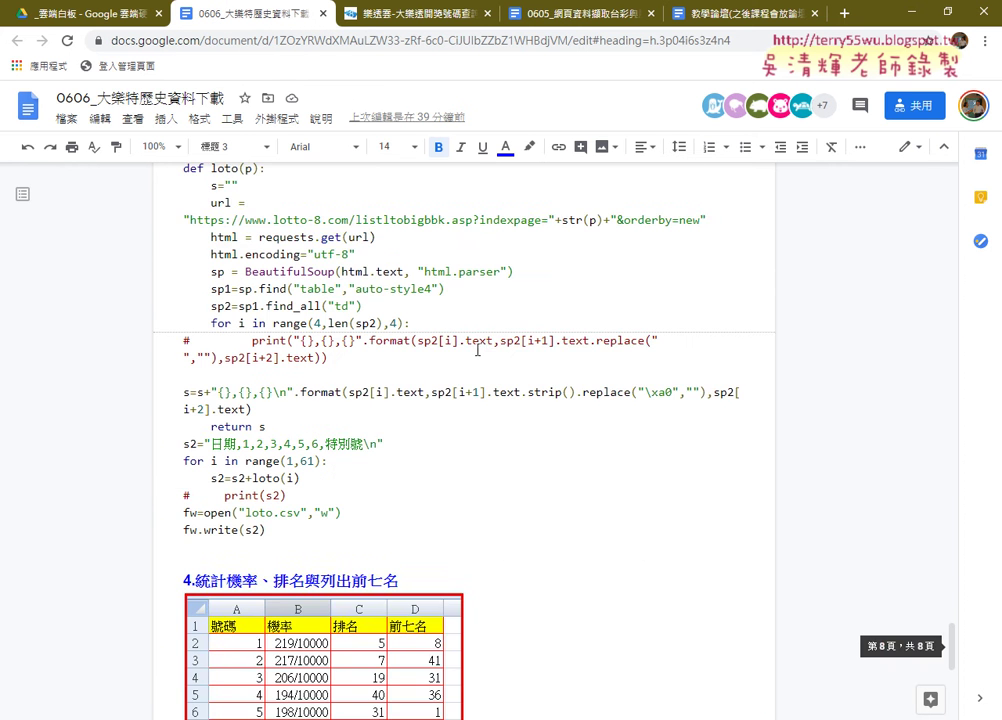
pyautogui.scroll(-2, 477, 345)
pyautogui.scroll(2, 477, 345)
pyautogui.scroll(1, 452, 202)
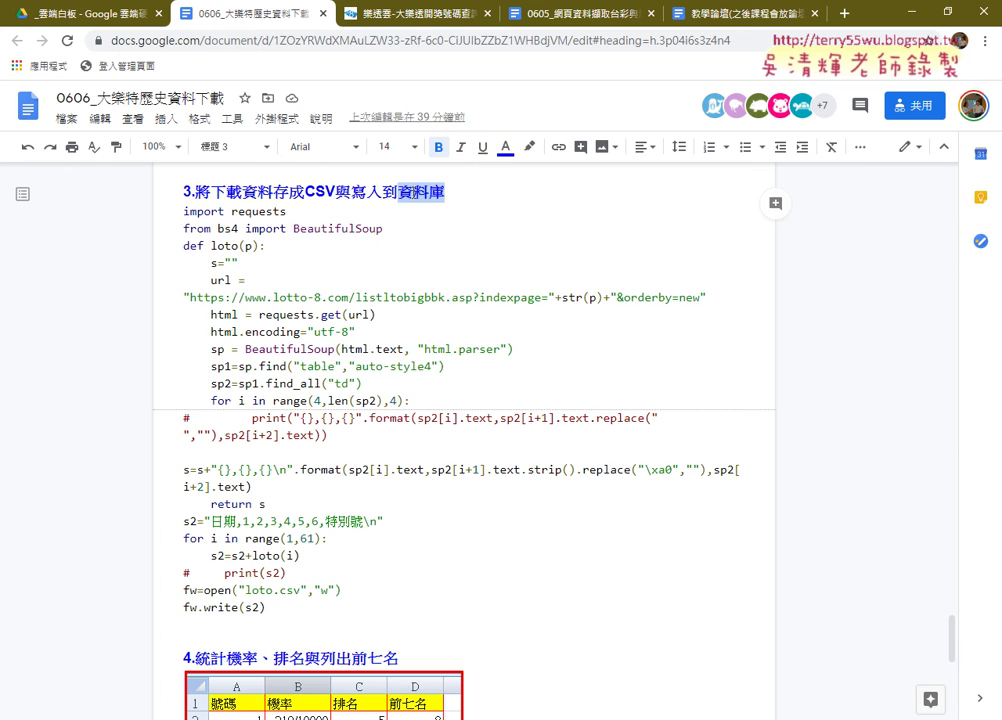
pyautogui.scroll(-3, 504, 258)
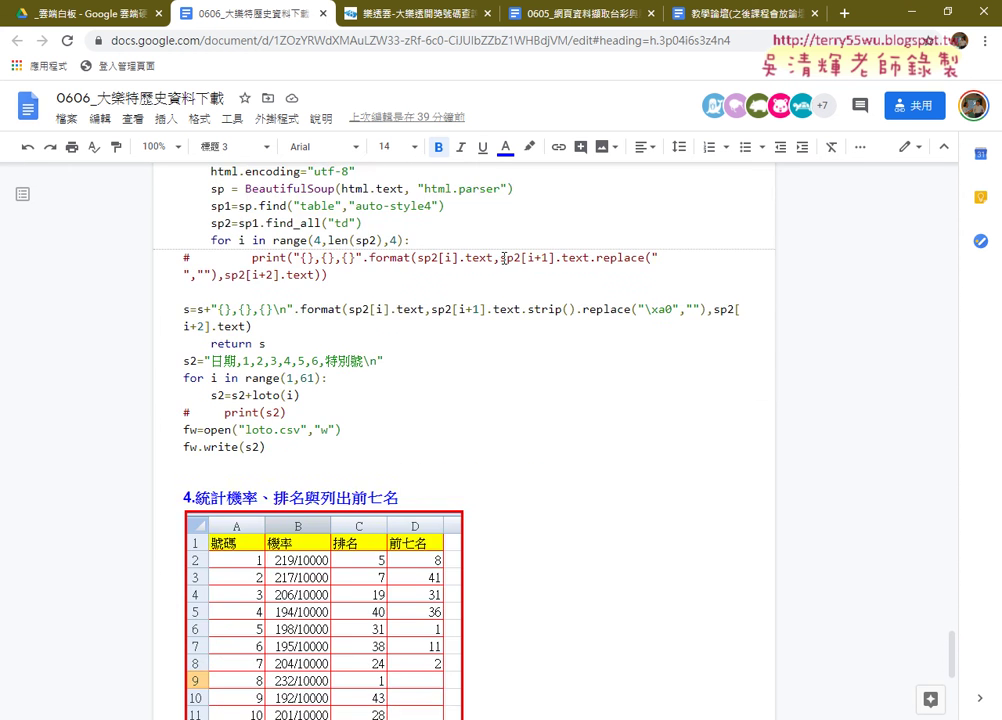
pyautogui.scroll(-2, 504, 258)
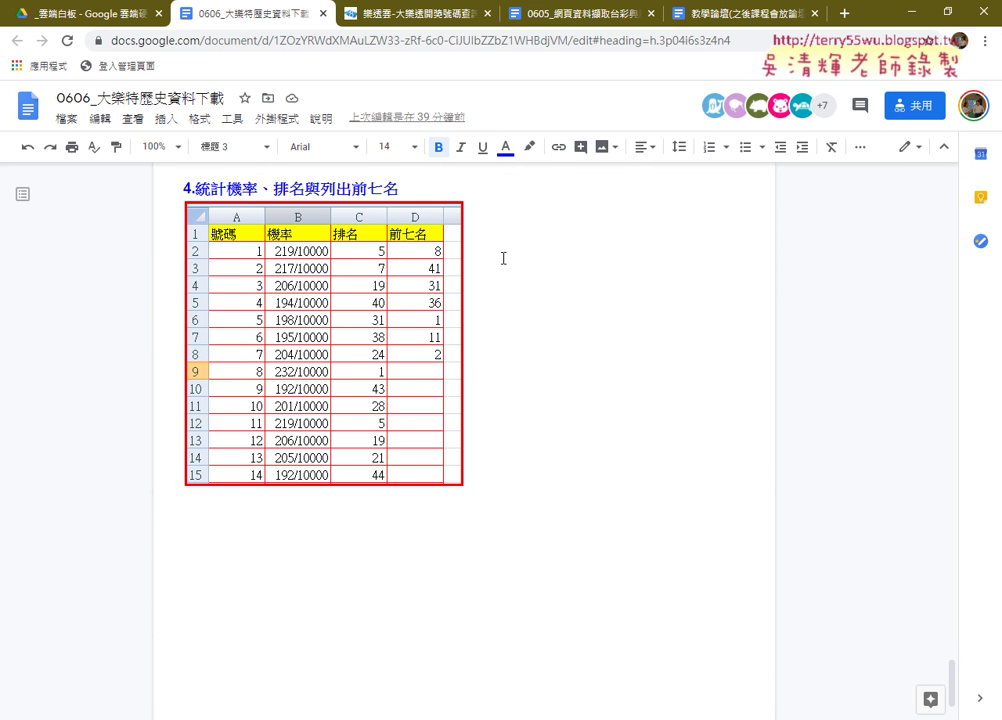
pyautogui.scroll(4, 503, 258)
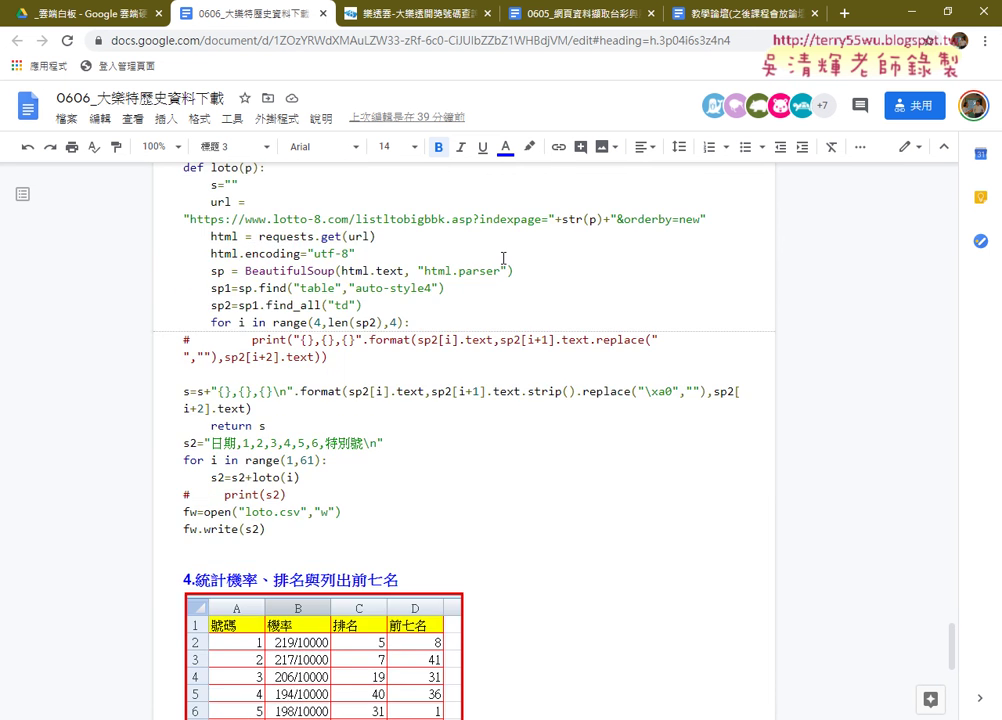
pyautogui.scroll(1, 503, 258)
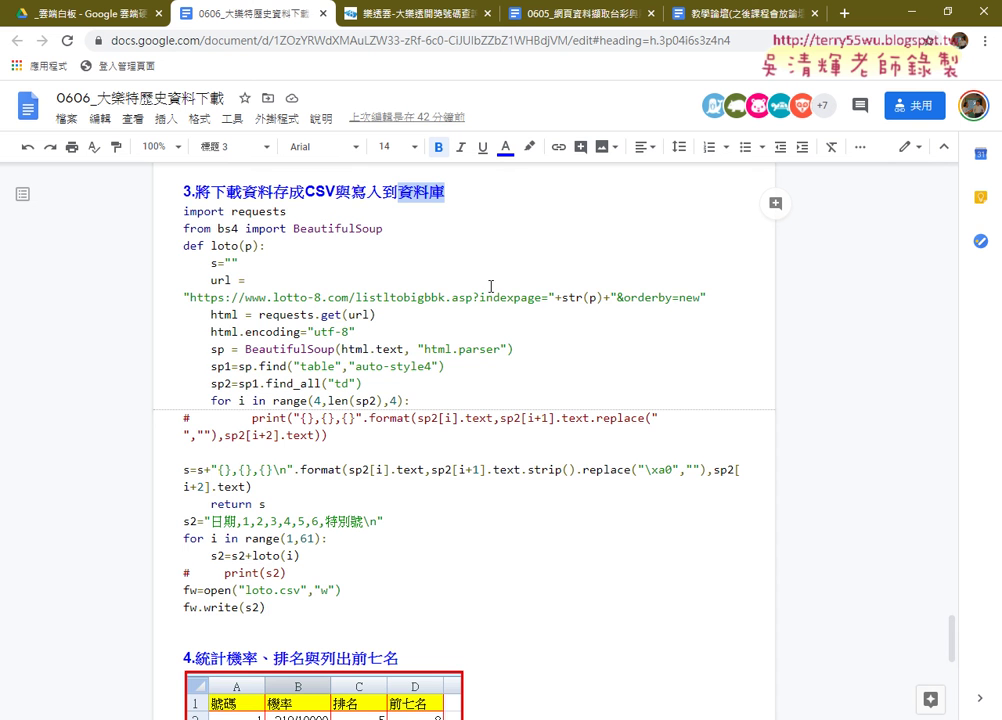
# Scroll down to the section 4 table listing each number's probability and rank
pyautogui.scroll(-3, 407, 308)
pyautogui.scroll(-2, 407, 308)
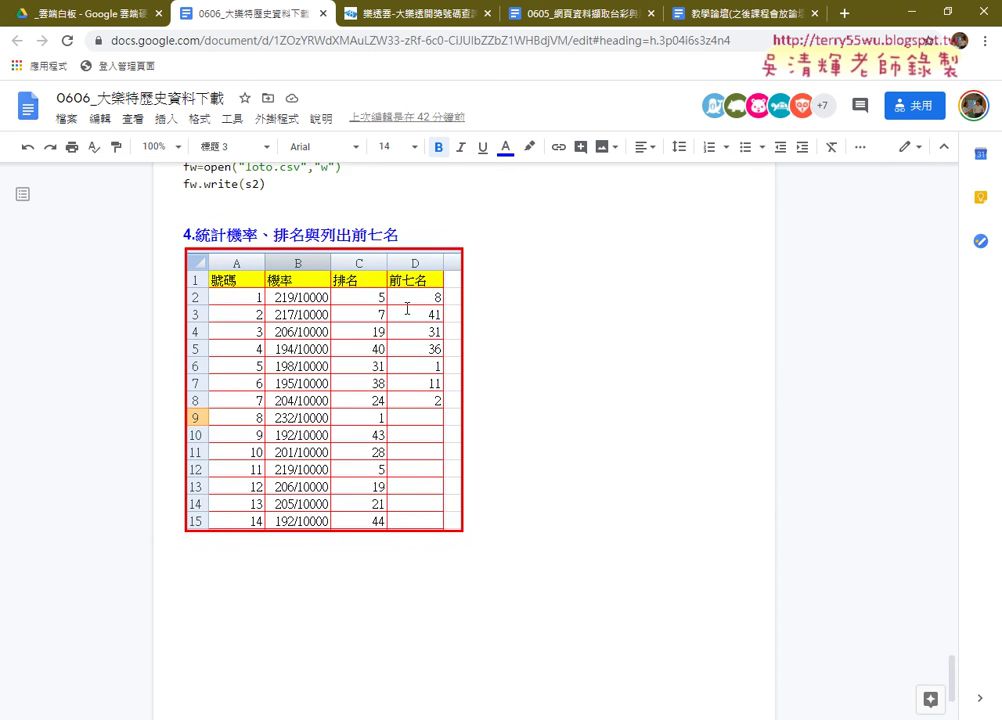
pyautogui.scroll(-1, 407, 308)
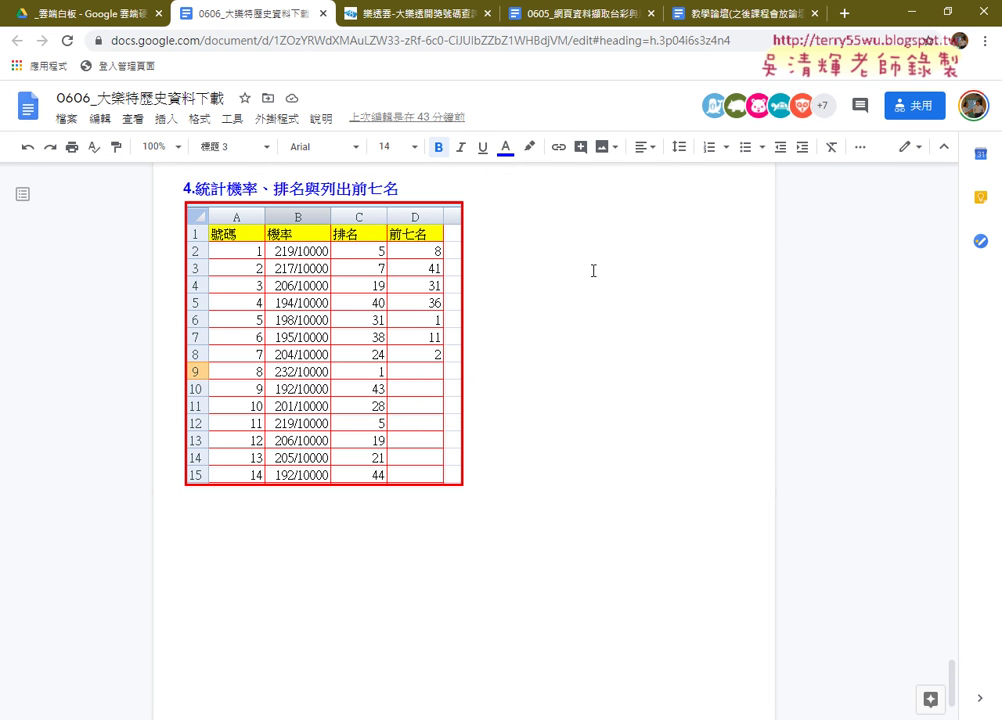
# Pick 0605_網頁資料擷取台彩與股市資料 in the Drive course folder and bring up its document
pyautogui.click(96, 22)
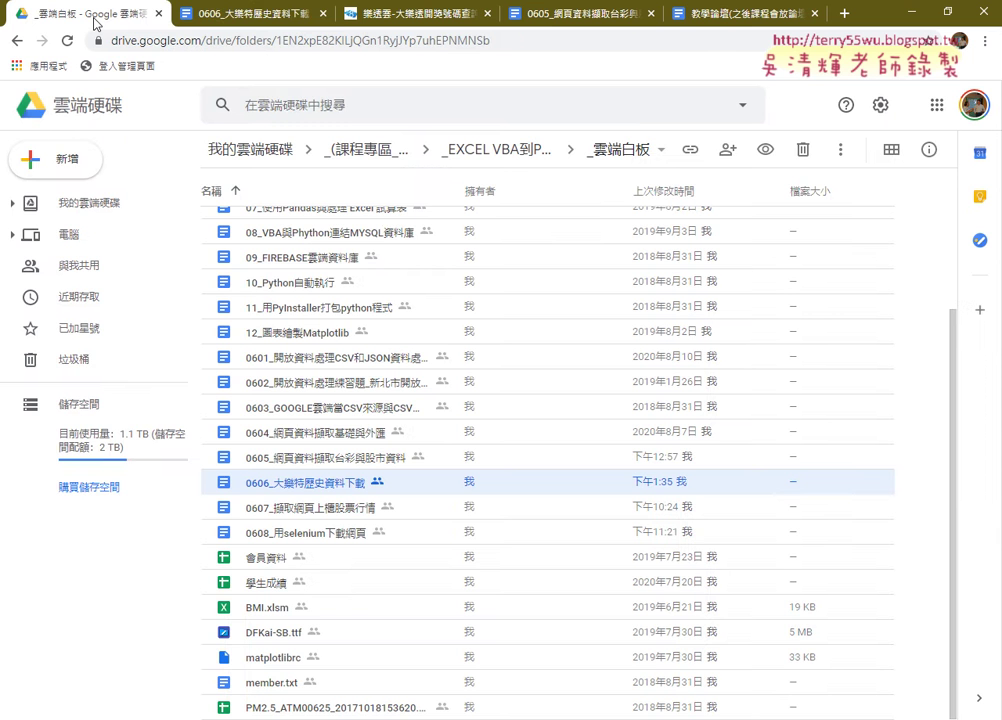
pyautogui.click(282, 466)
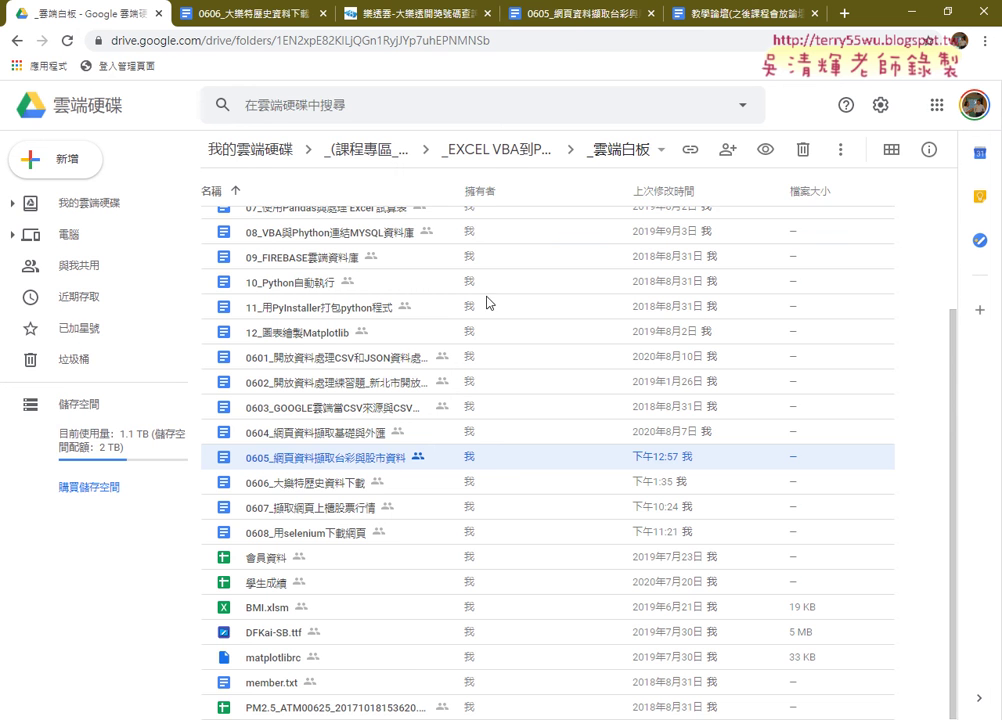
pyautogui.click(580, 14)
pyautogui.moveTo(955, 337)
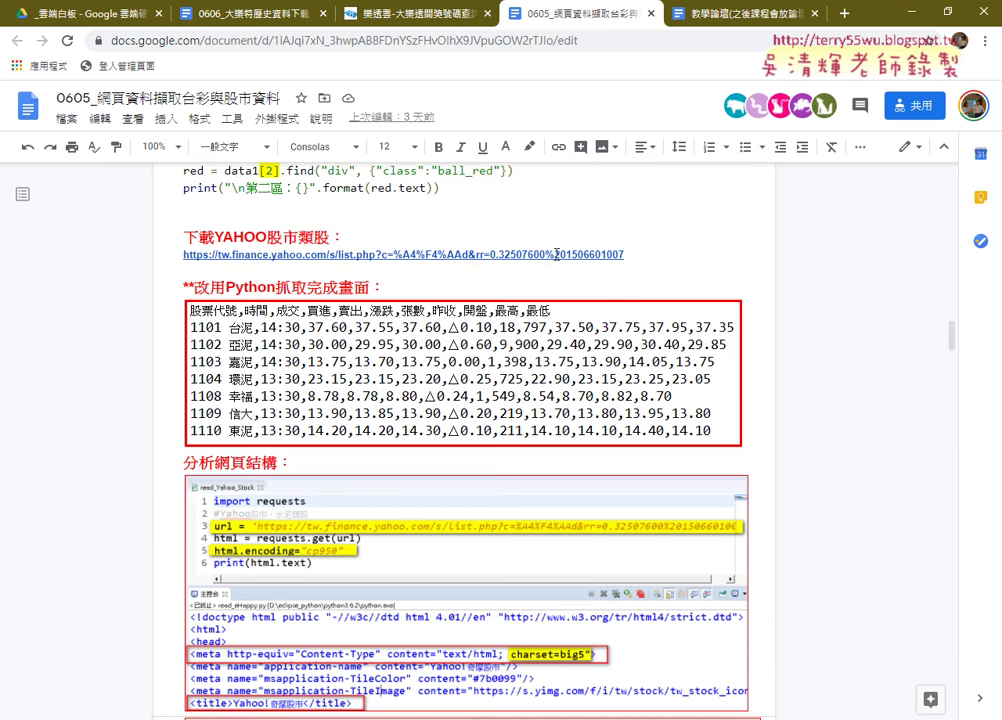
# Open the document's Yahoo sector link in a new tab and select the cement quote table
pyautogui.click(300, 255)
pyautogui.click(300, 284)
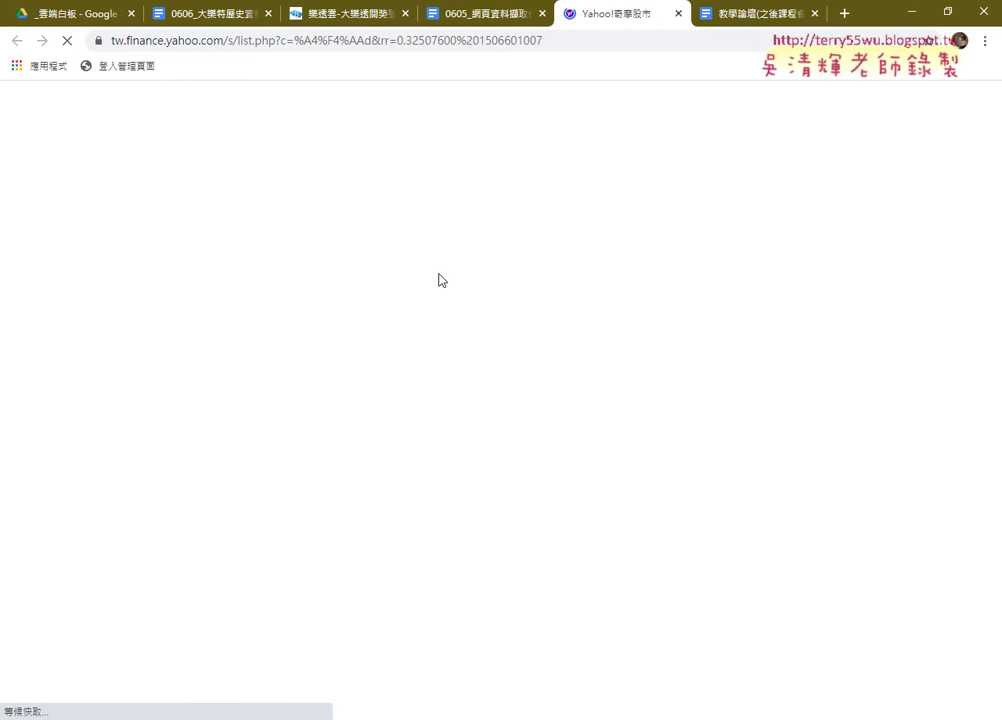
pyautogui.scroll(-1, 85, 358)
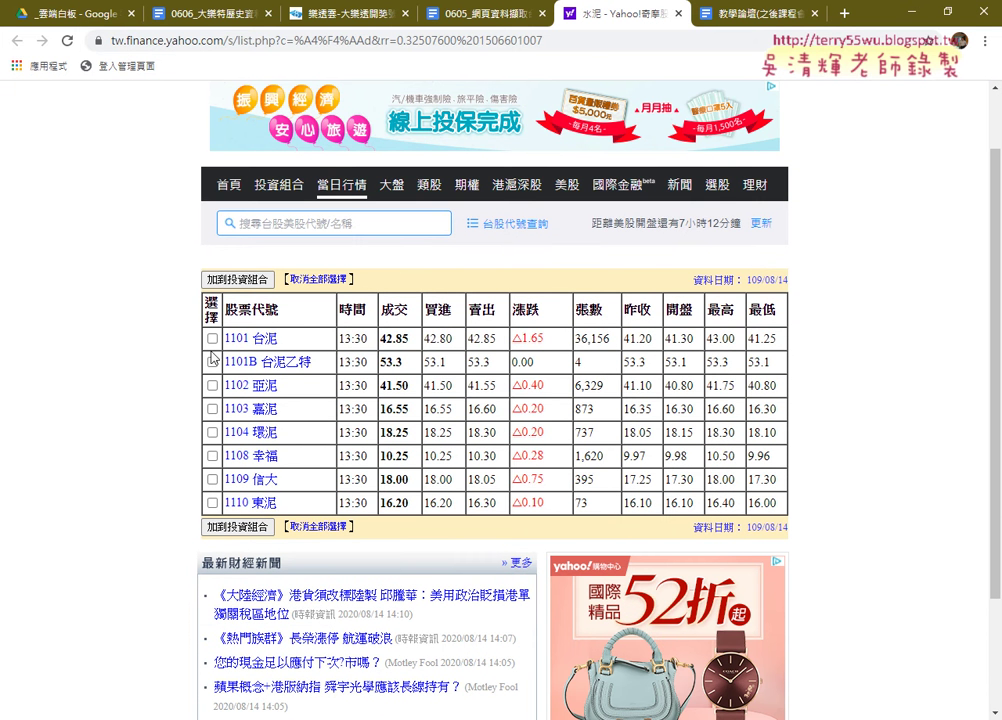
pyautogui.moveTo(222, 309)
pyautogui.mouseDown()
pyautogui.moveTo(329, 326)
pyautogui.moveTo(784, 520)
pyautogui.mouseUp()
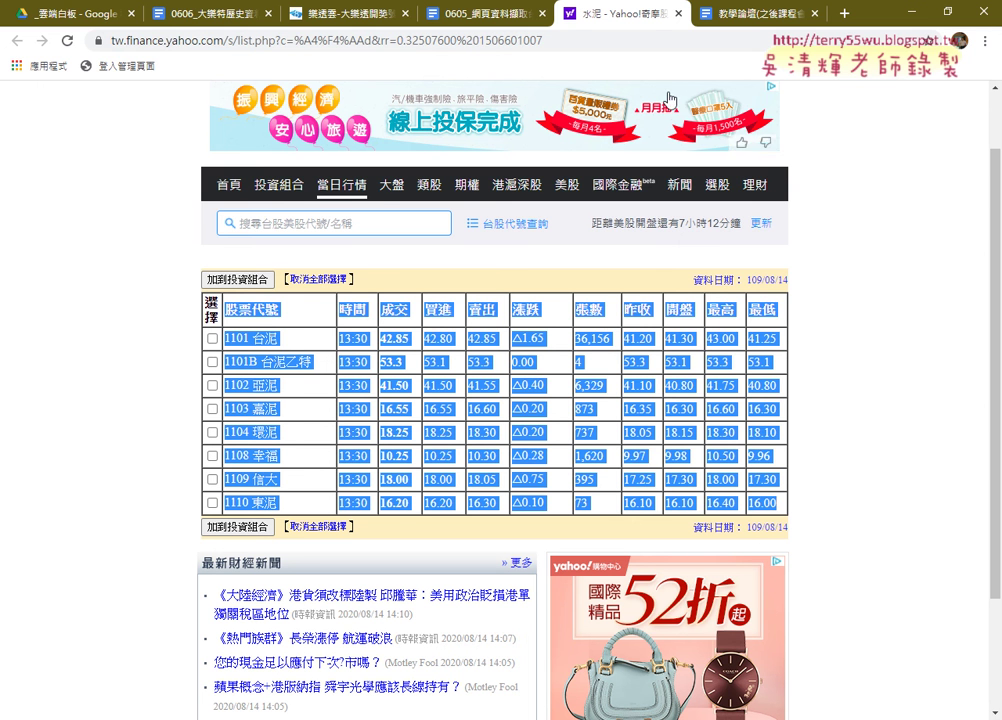
# Copy the quote page's web address and return to the Yahoo Stock home page
pyautogui.click(540, 45)
pyautogui.rightClick(540, 45)
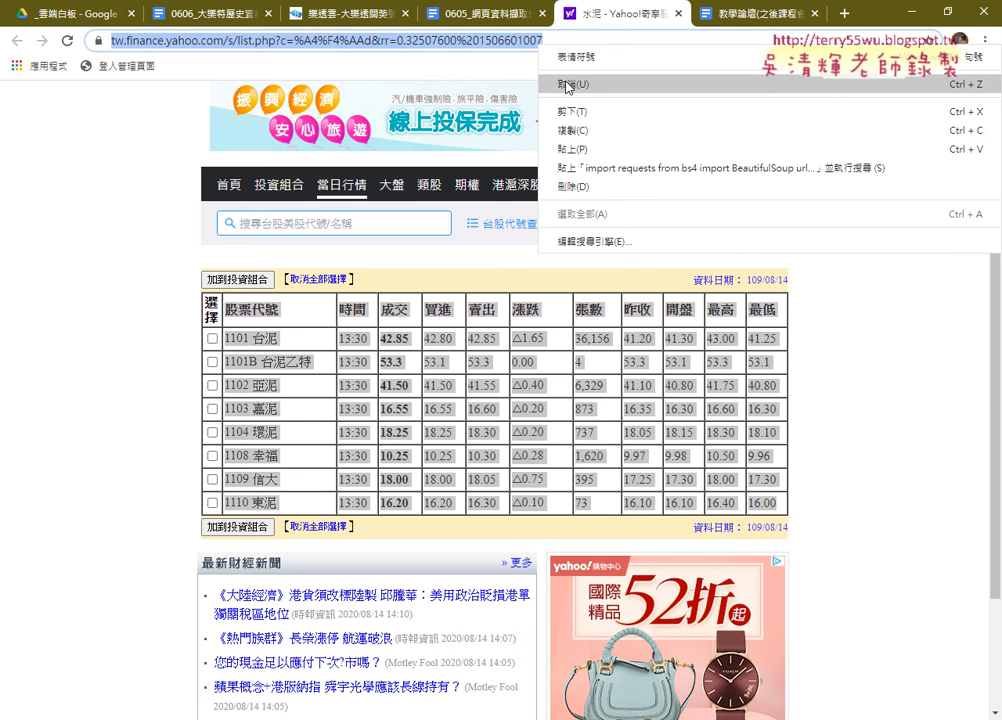
pyautogui.click(590, 130)
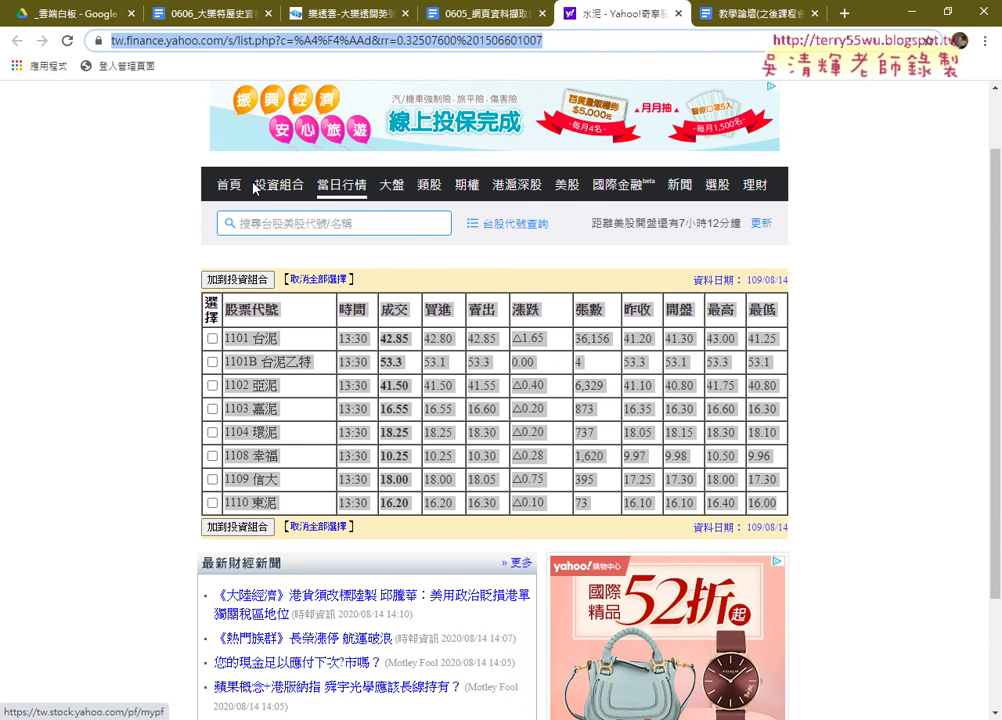
pyautogui.click(231, 191)
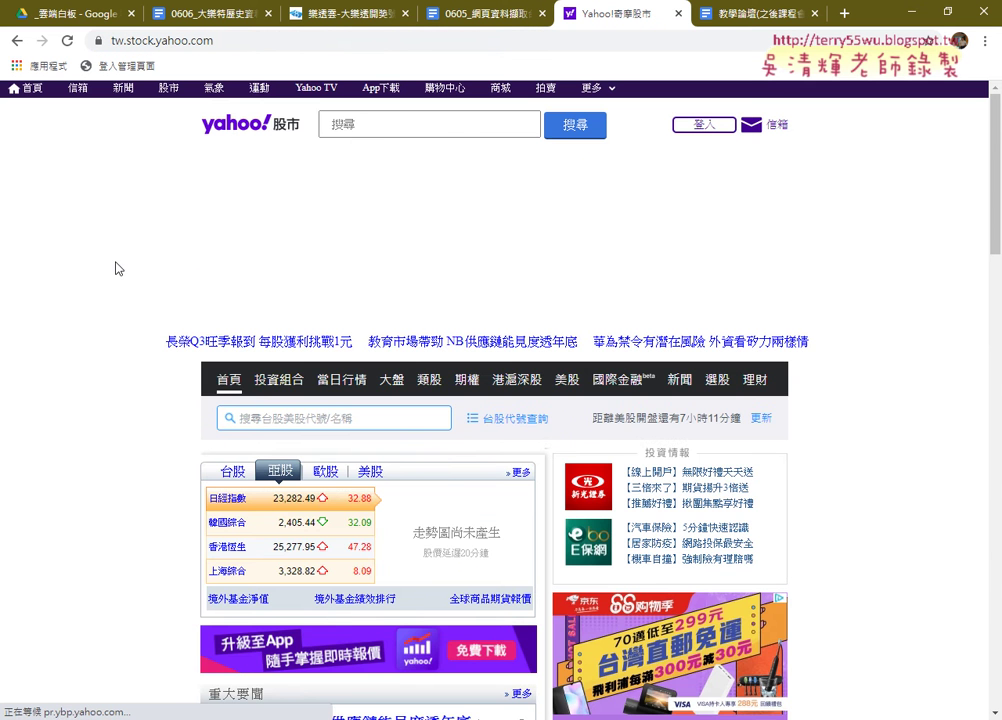
# Open the 水泥 cement quote list through the 當日行情 daily market categories
pyautogui.moveTo(359, 385)
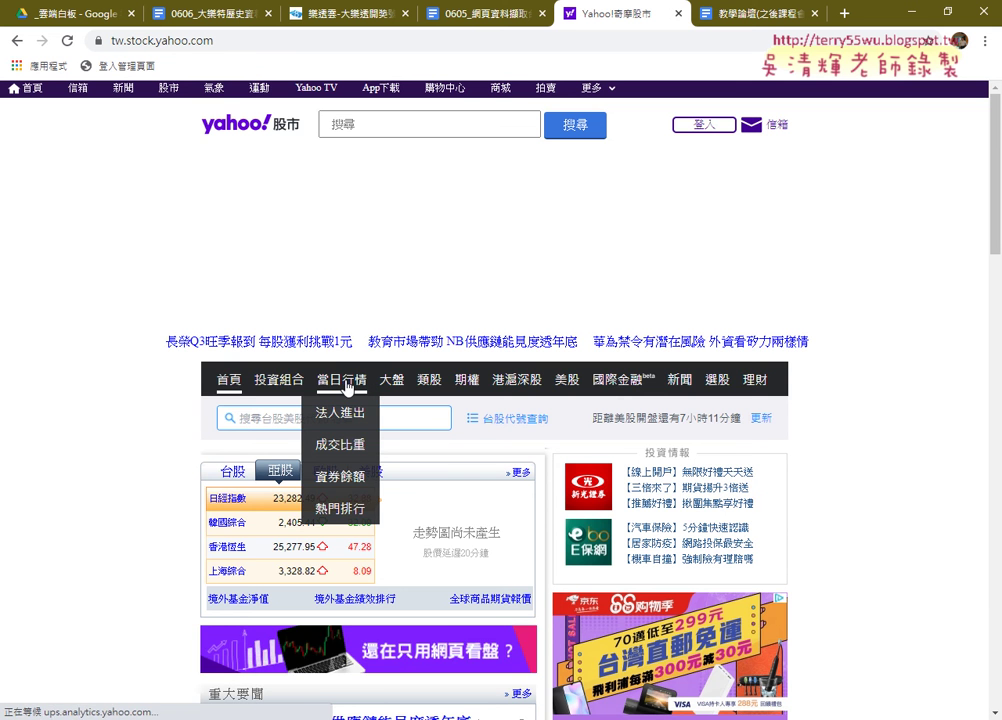
pyautogui.click(347, 384)
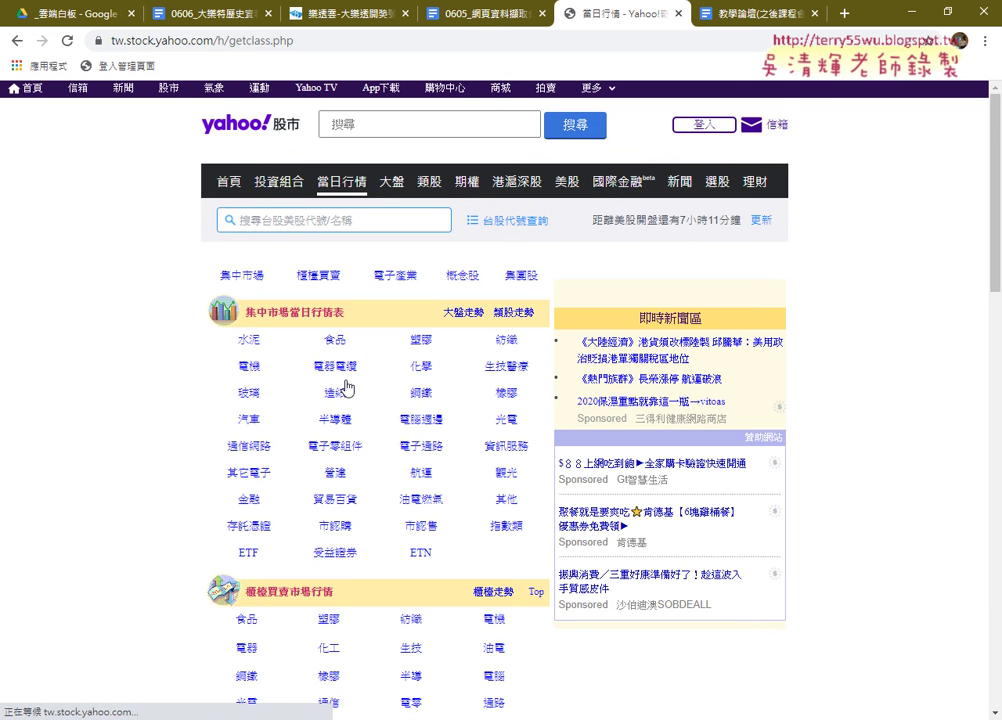
pyautogui.scroll(-1, 347, 386)
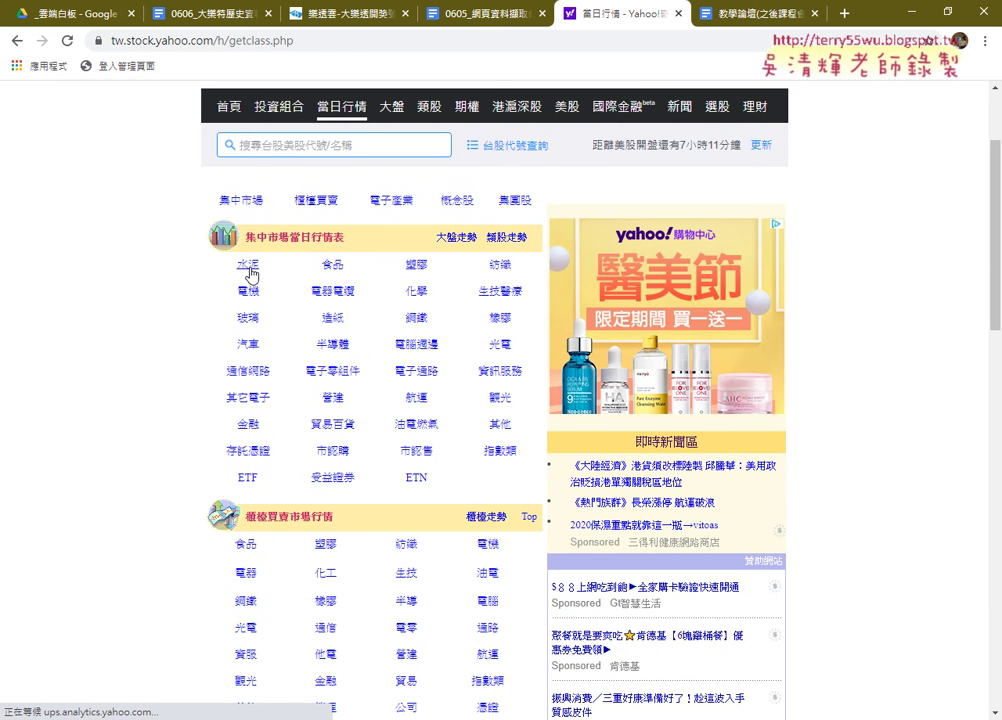
pyautogui.click(248, 266)
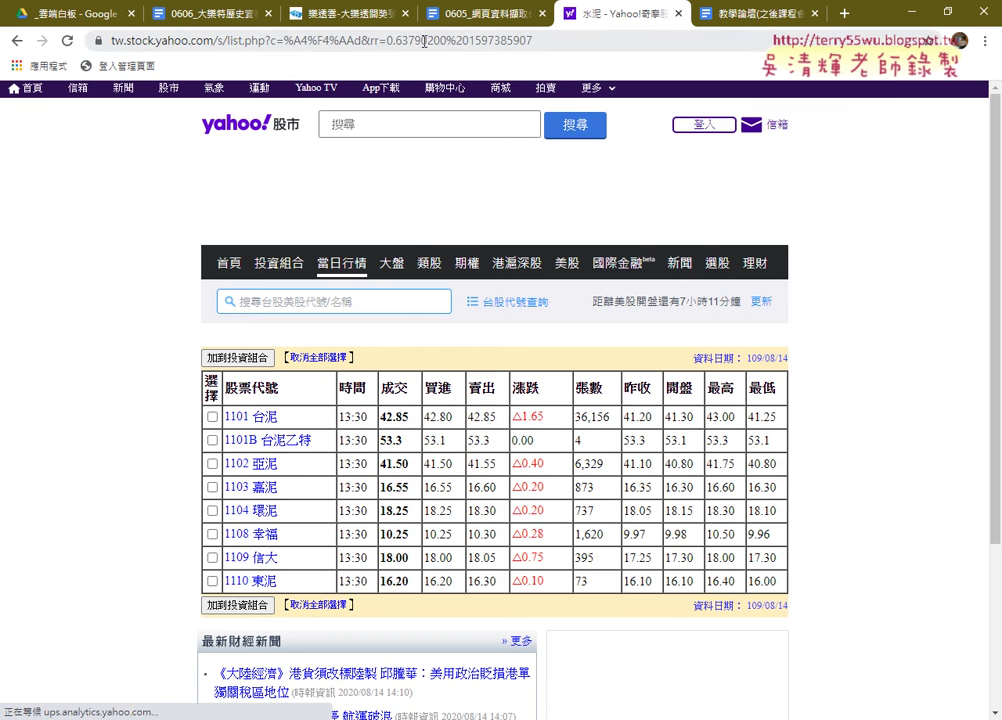
# Copy the cement quote list's web address from the address bar
pyautogui.rightClick(424, 41)
pyautogui.click(455, 127)
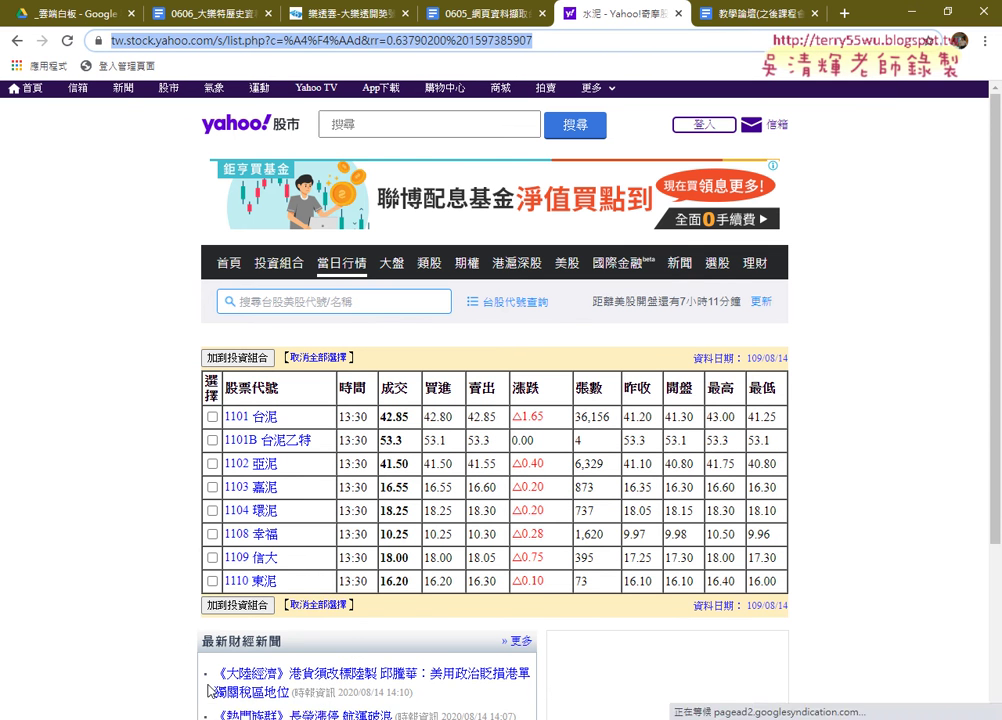
pyautogui.click(363, 718)
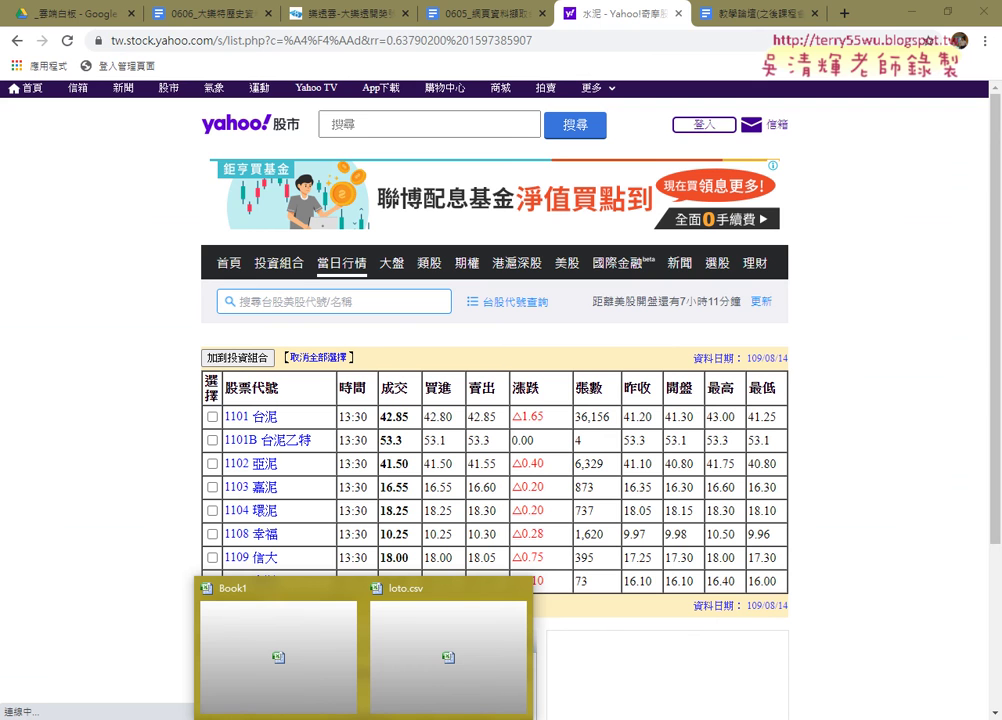
# In blank Book1, start a From Web query and paste the Yahoo quote page address
pyautogui.click(270, 588)
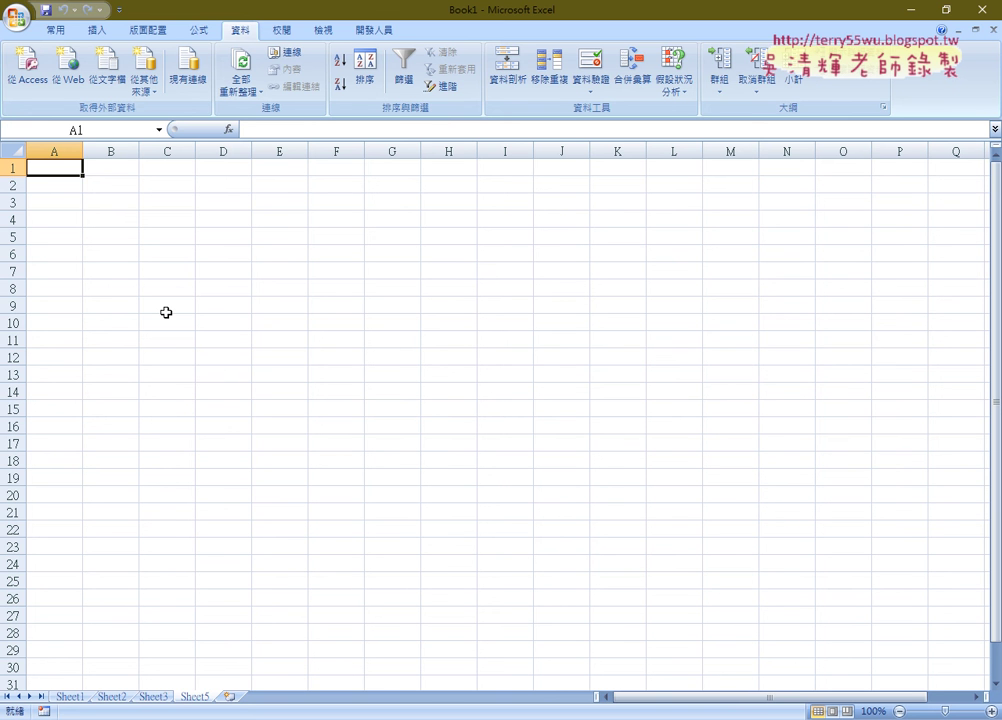
pyautogui.click(67, 70)
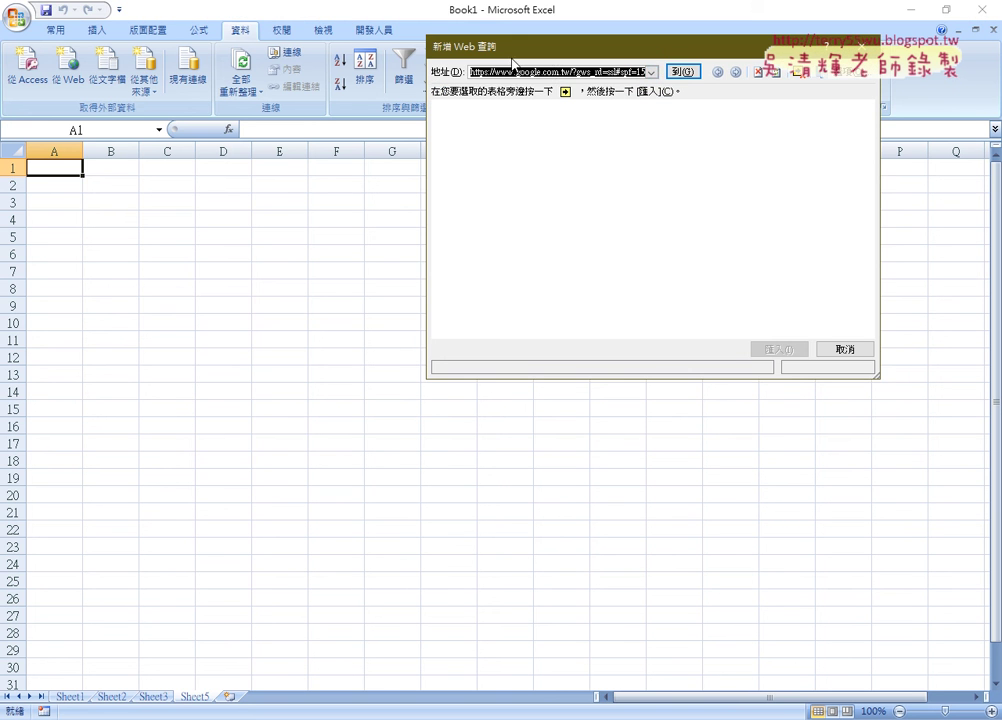
pyautogui.rightClick(458, 73)
pyautogui.click(530, 122)
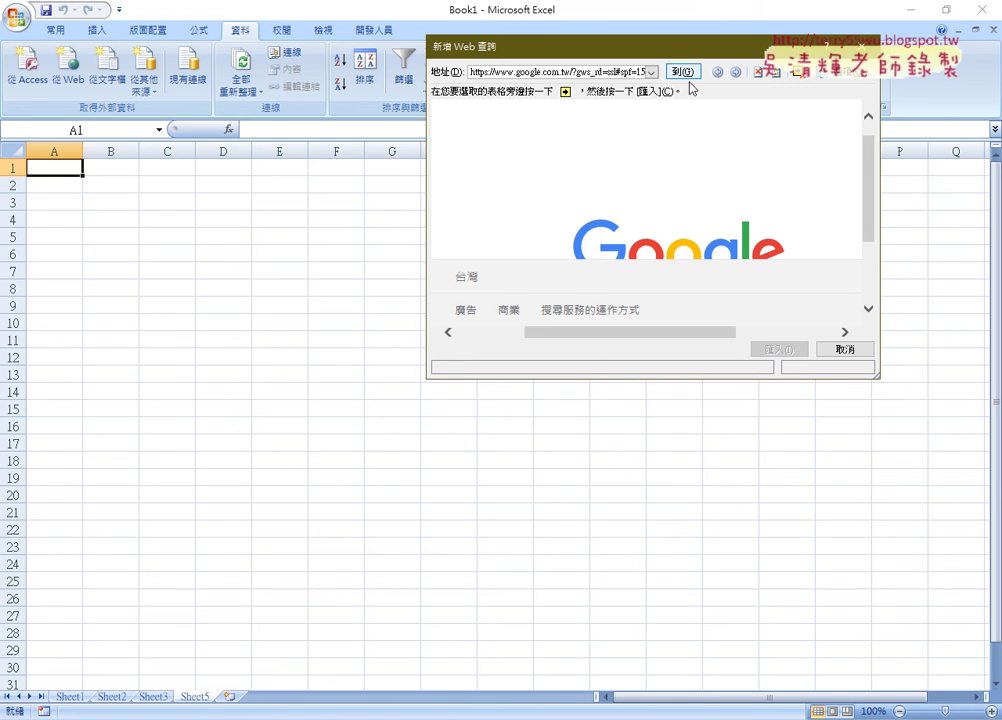
pyautogui.scroll(-1, 622, 270)
pyautogui.scroll(-2, 622, 270)
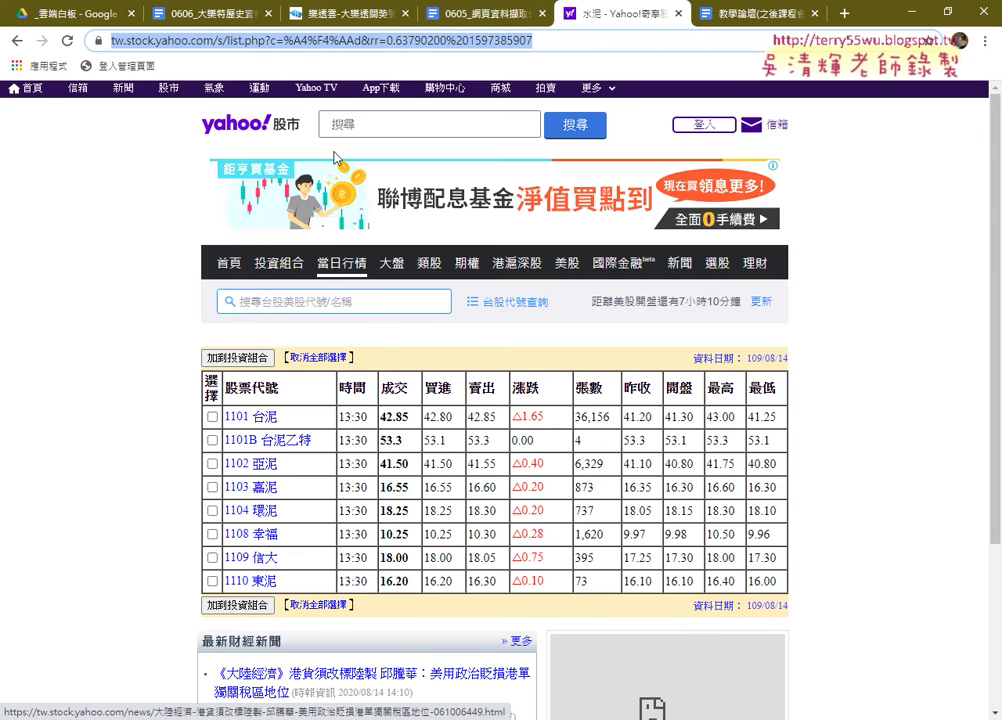
# Read the notes on garbled Yahoo web-import data, then return to Book1's pending web query
pyautogui.click(482, 16)
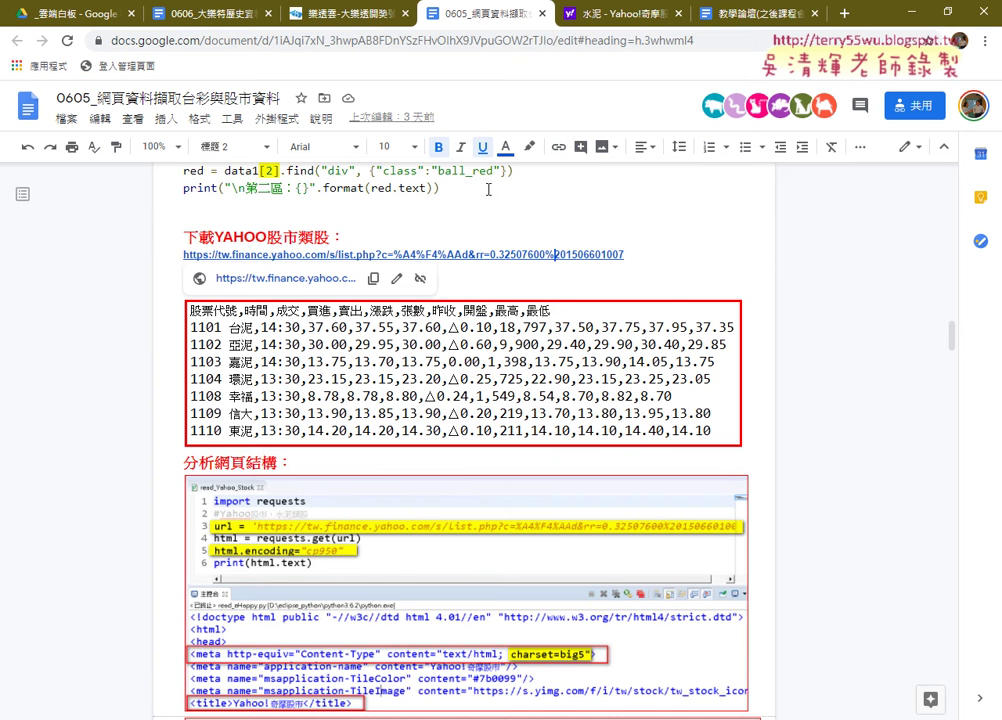
pyautogui.scroll(-1, 488, 189)
pyautogui.scroll(-1, 488, 189)
pyautogui.scroll(-2, 488, 189)
pyautogui.scroll(-2, 487, 189)
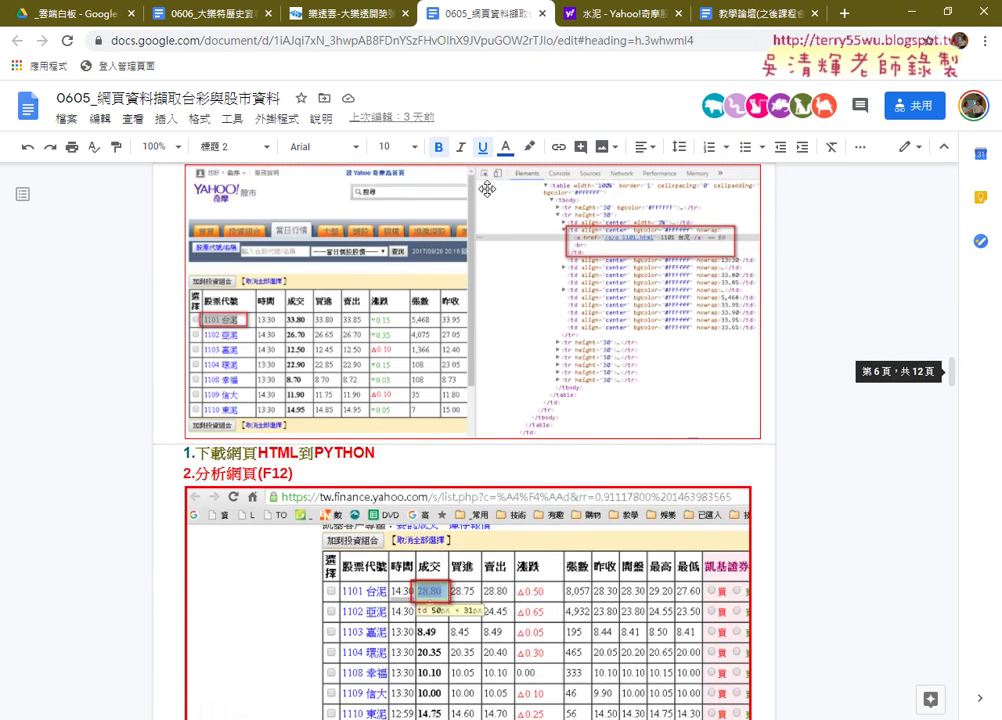
pyautogui.scroll(-3, 487, 189)
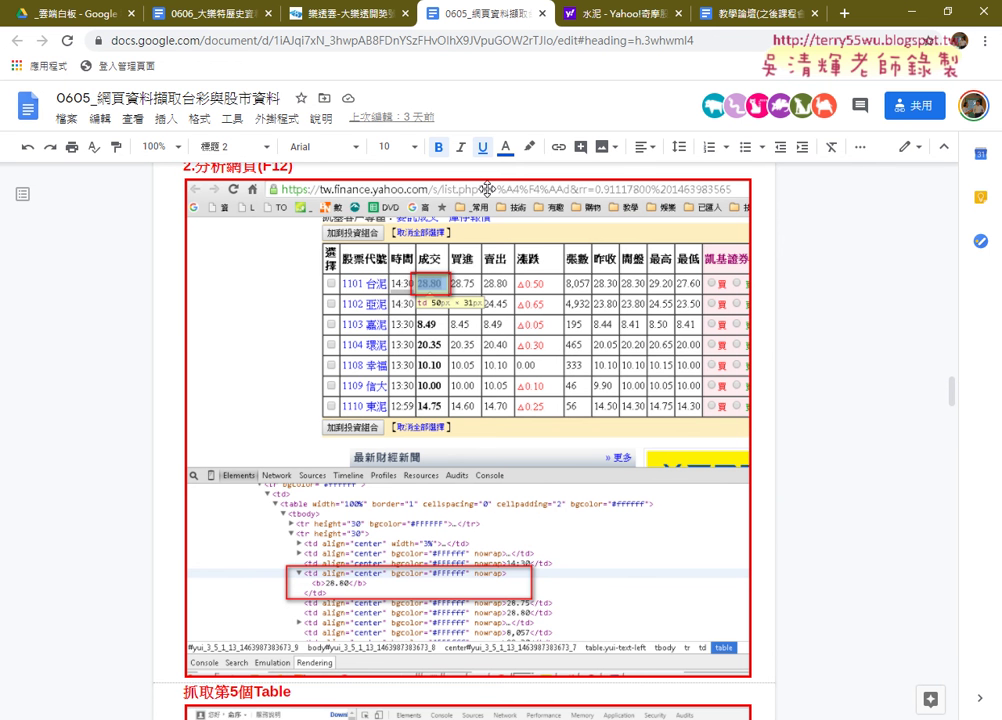
pyautogui.scroll(-2, 487, 189)
pyautogui.scroll(-2, 487, 189)
pyautogui.scroll(-4, 487, 189)
pyautogui.scroll(-2, 487, 189)
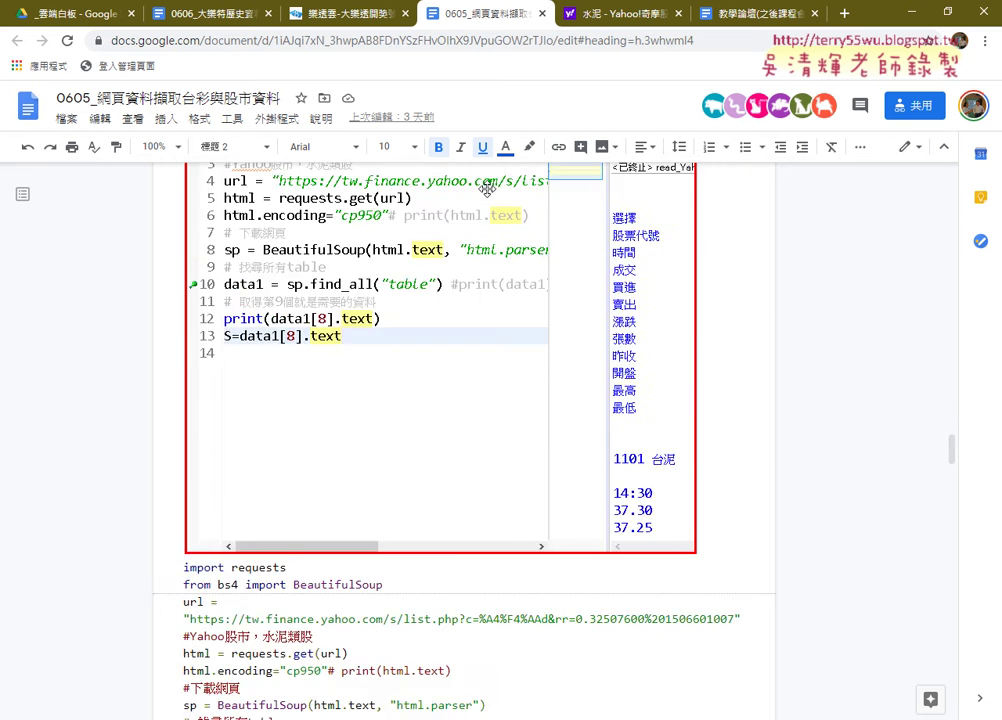
pyautogui.scroll(-3, 487, 189)
pyautogui.scroll(-2, 487, 189)
pyautogui.scroll(-1, 487, 189)
pyautogui.scroll(-2, 487, 189)
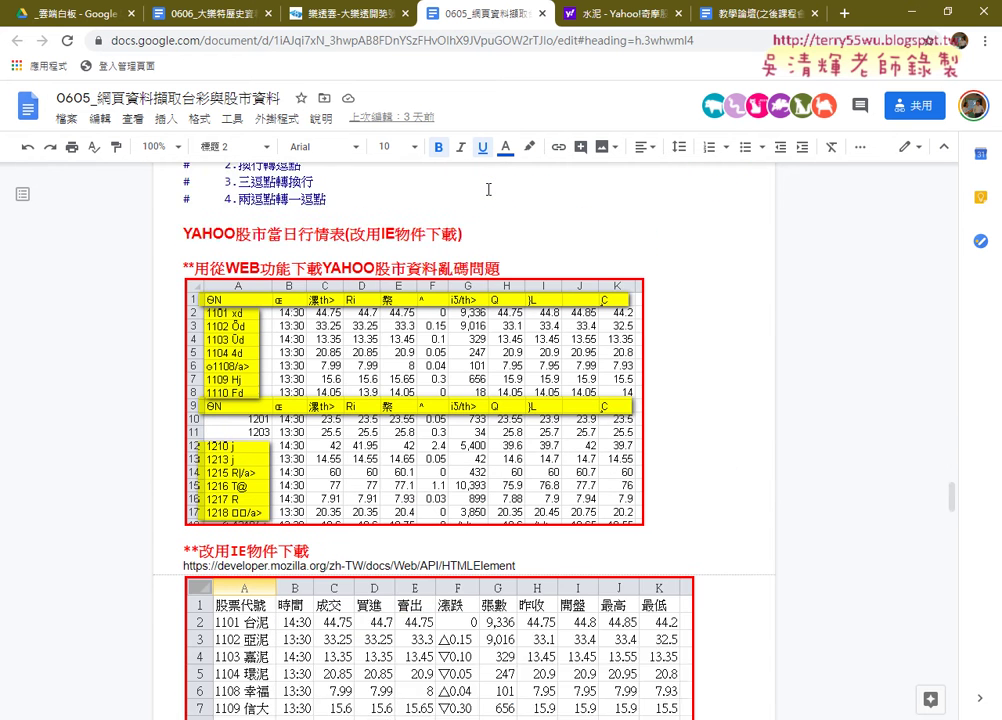
pyautogui.scroll(-1, 488, 189)
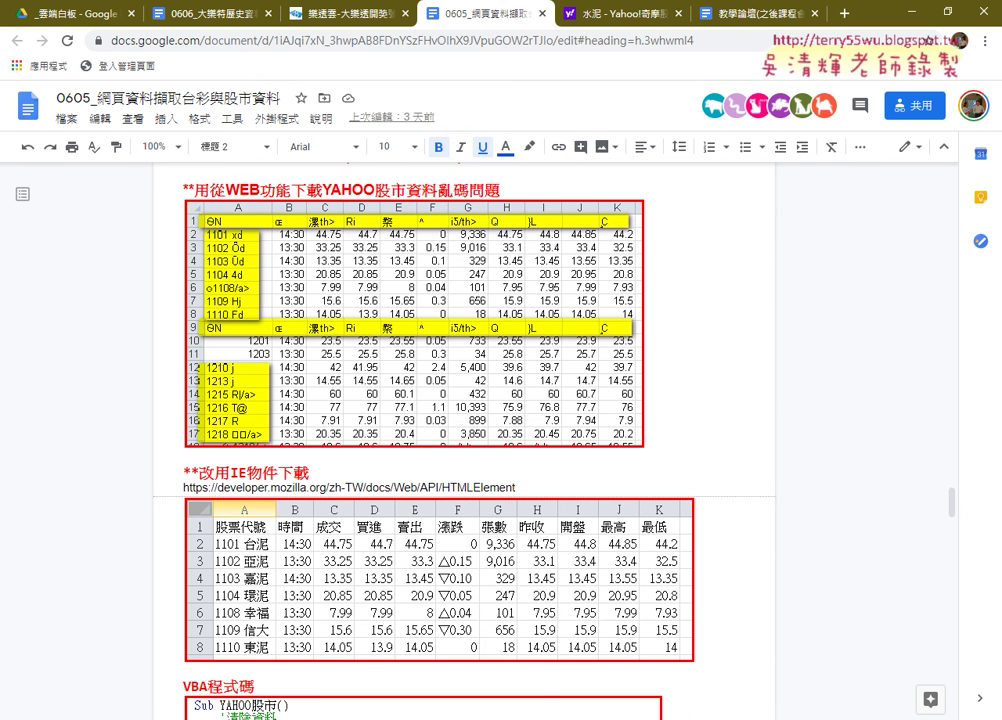
pyautogui.moveTo(320, 719)
pyautogui.click(312, 698)
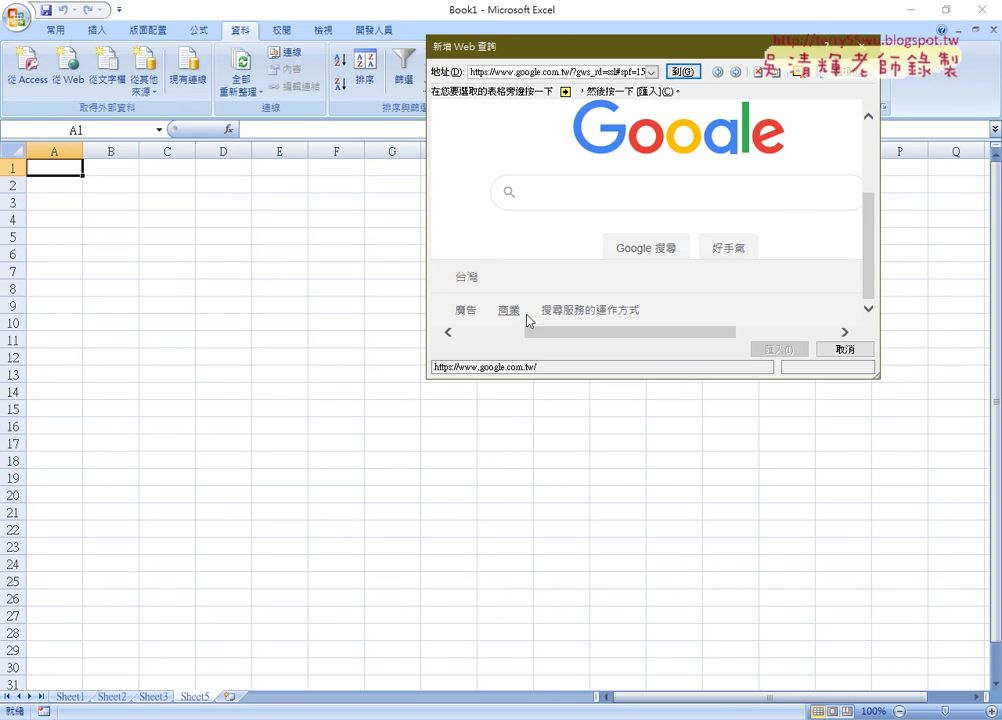
# Cancel the web query and restart it from the other data sources list, twice
pyautogui.press('Escape')
pyautogui.click(147, 94)
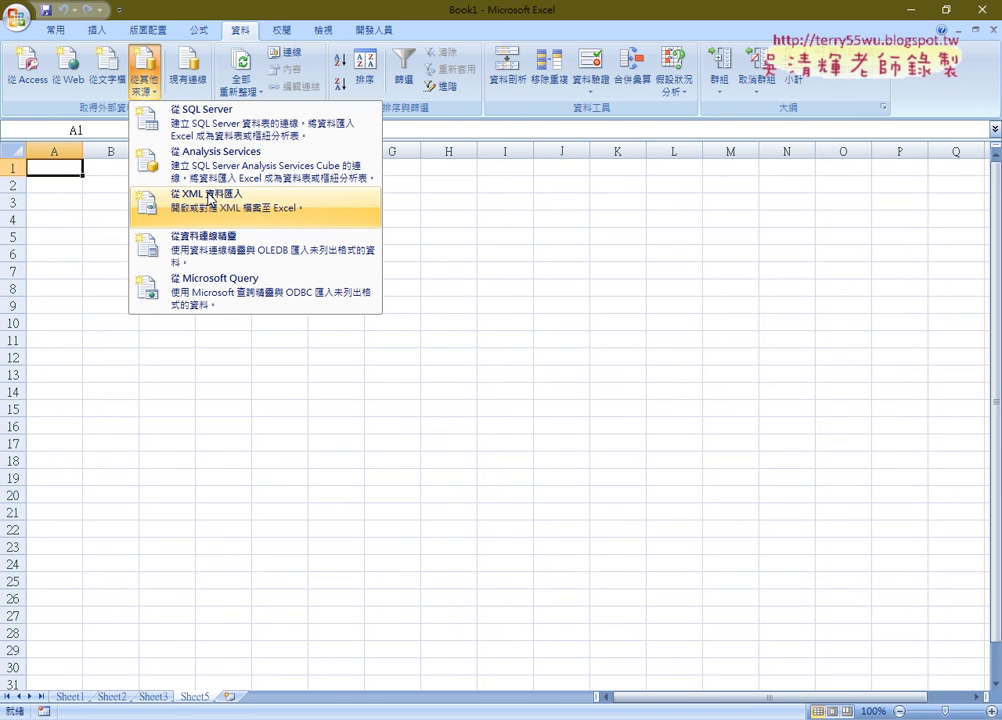
pyautogui.click(110, 60)
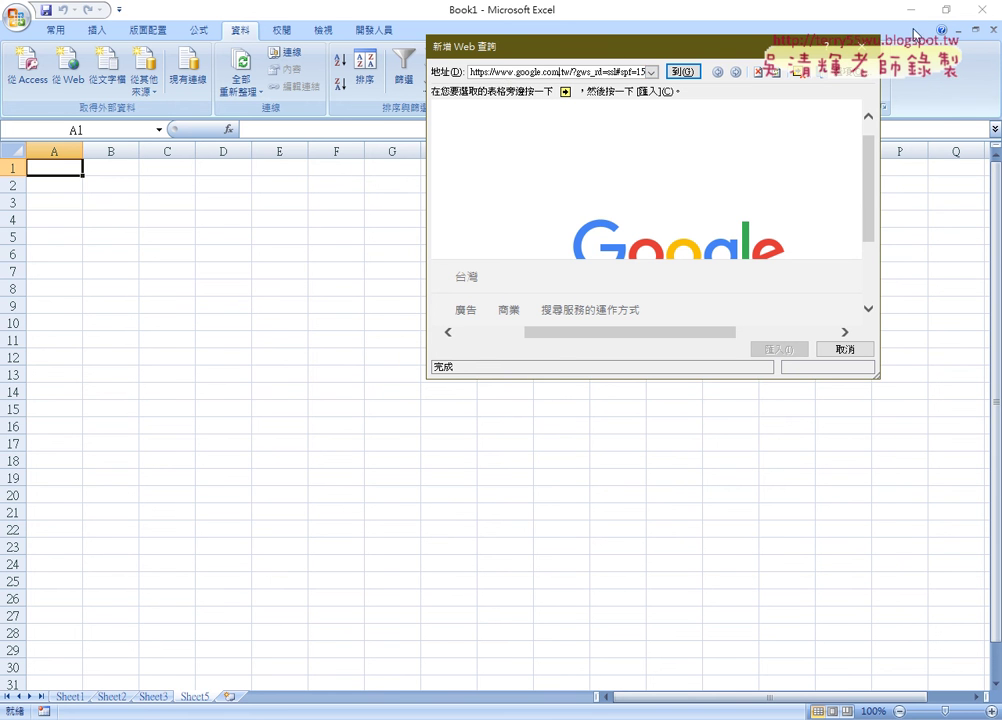
pyautogui.press('Escape')
pyautogui.click(144, 85)
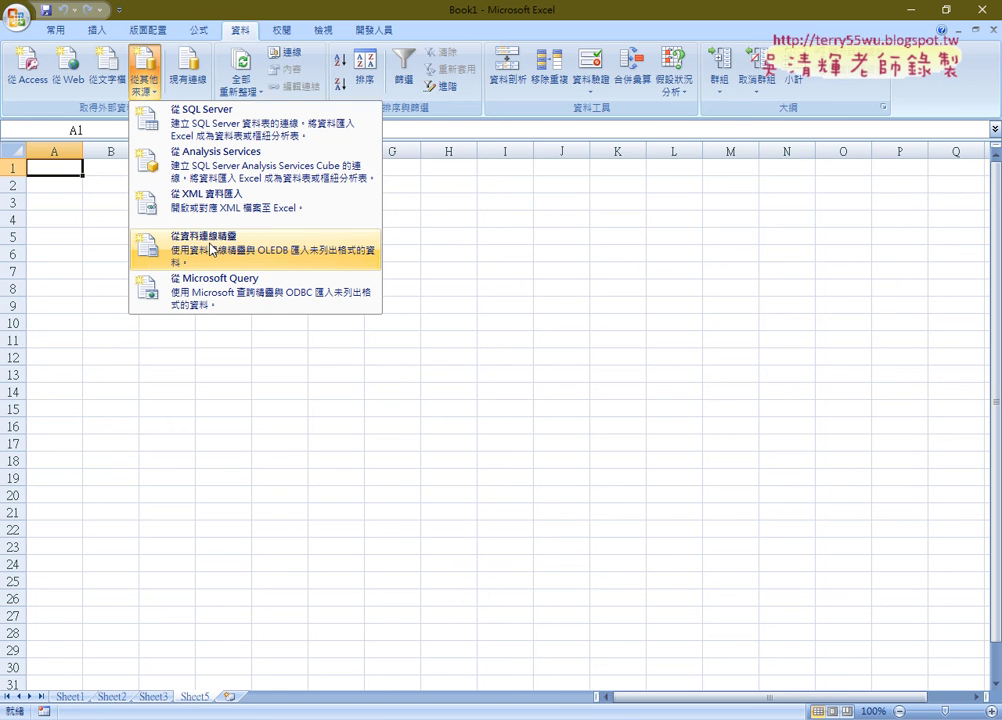
pyautogui.click(67, 66)
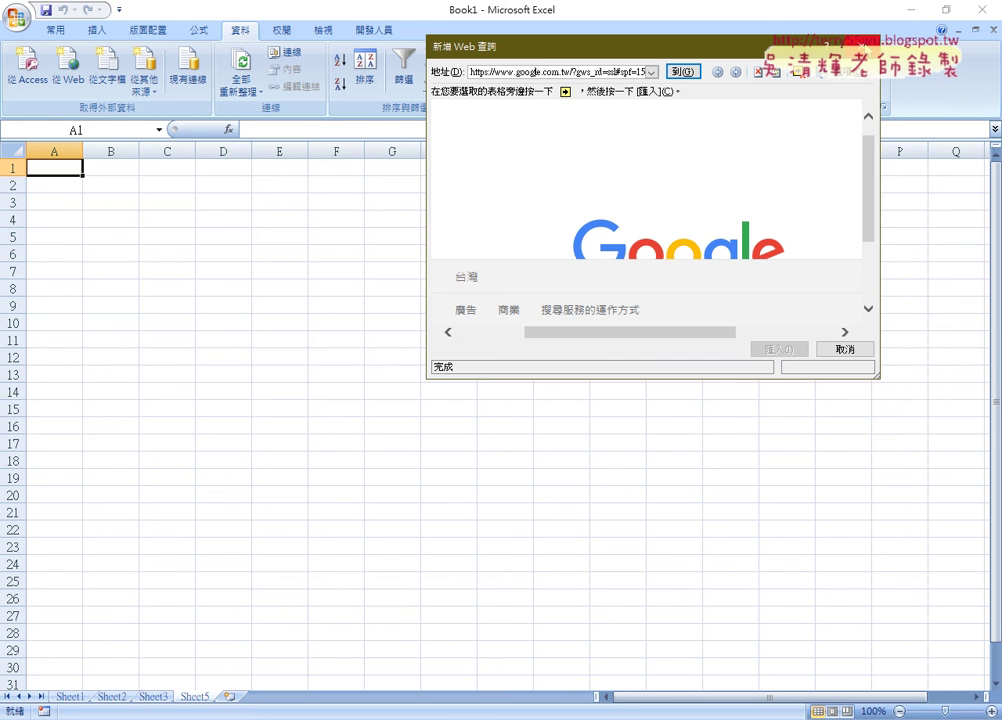
# Close Book1 without saving and minimize Excel
pyautogui.click(845, 349)
pyautogui.hotkey('alt', 'F4')
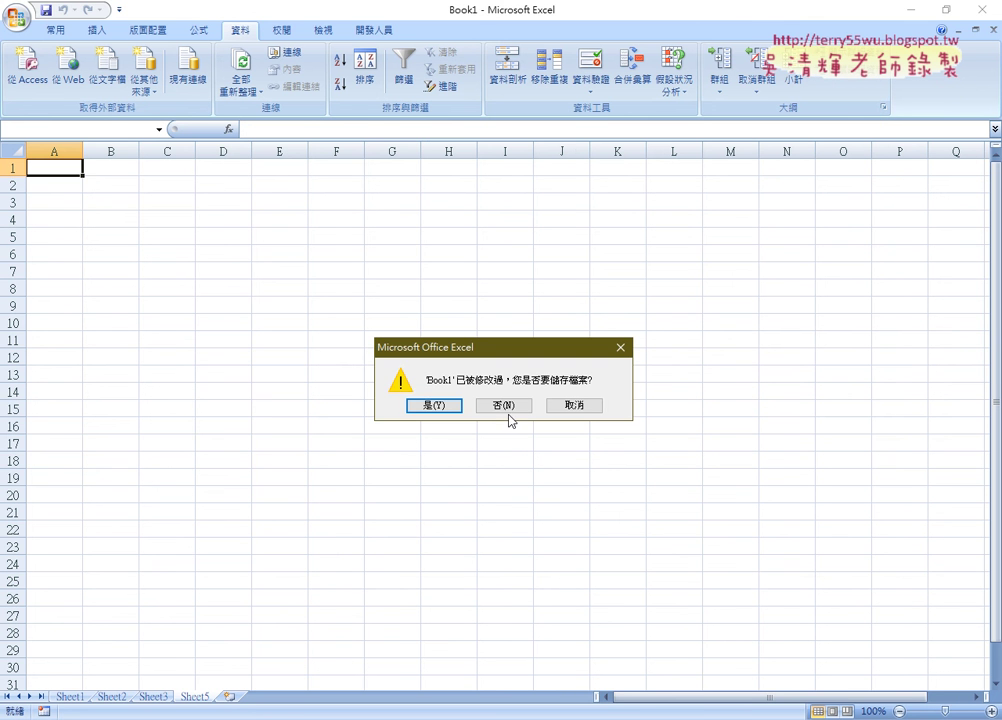
pyautogui.click(505, 405)
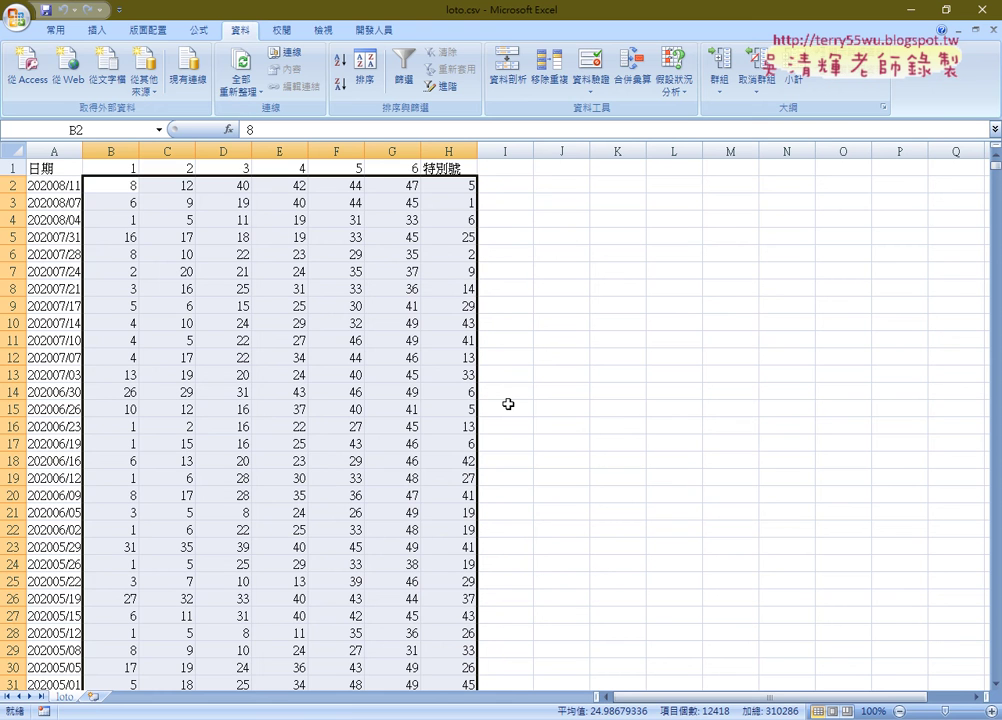
pyautogui.click(908, 10)
# Scroll back to the Python scraping code and fifth-table notes, then switch to the 水泥 Yahoo tab
pyautogui.scroll(2, 782, 273)
pyautogui.scroll(2, 782, 273)
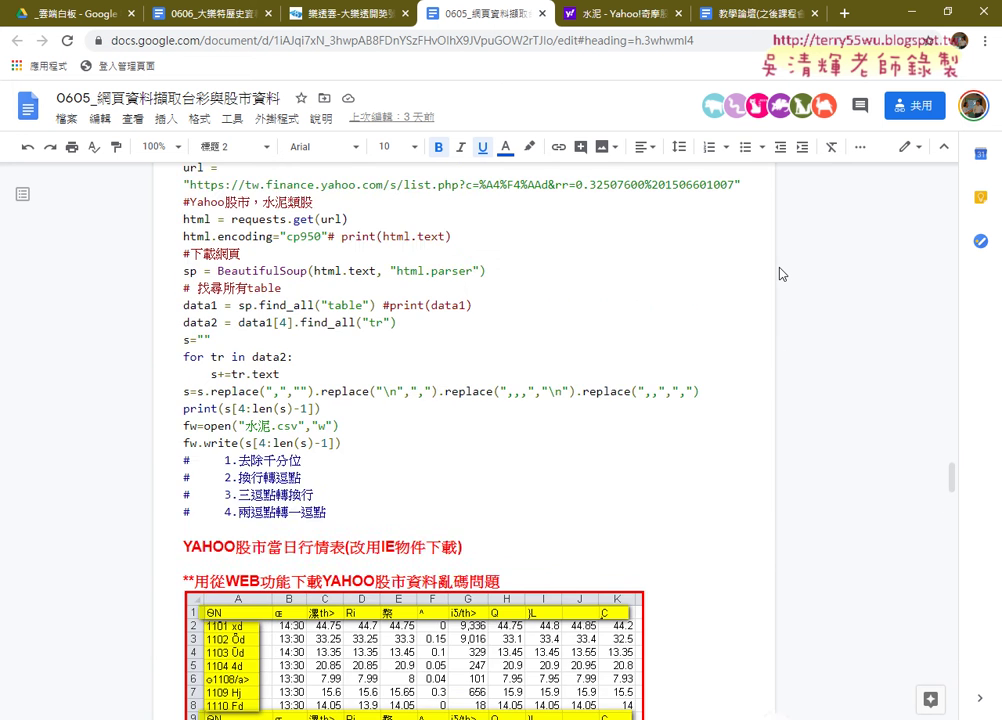
pyautogui.scroll(3, 782, 273)
pyautogui.scroll(2, 782, 273)
pyautogui.scroll(3, 782, 273)
pyautogui.scroll(2, 782, 273)
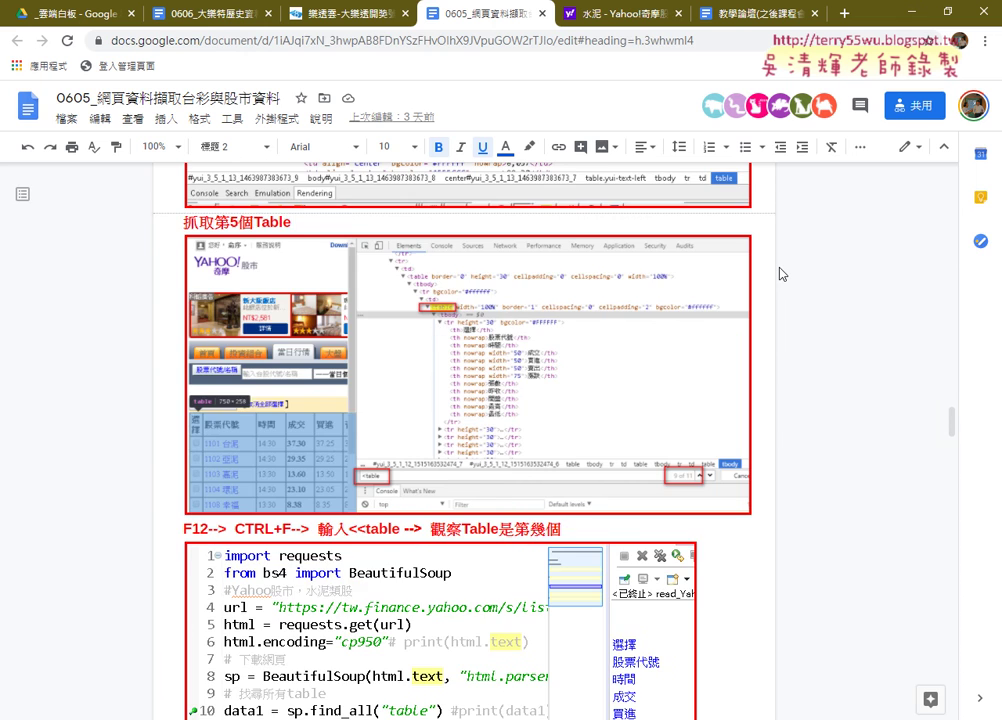
pyautogui.click(630, 16)
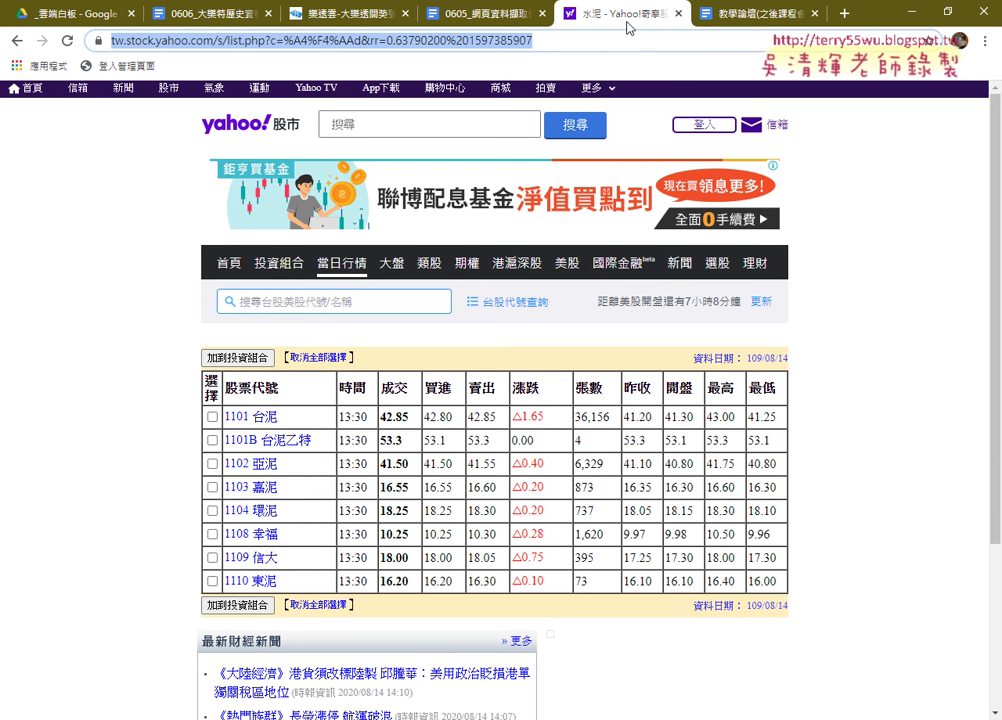
# Go back to getclass.php and select the 集中市場 sector names starting from 水泥
pyautogui.click(17, 38)
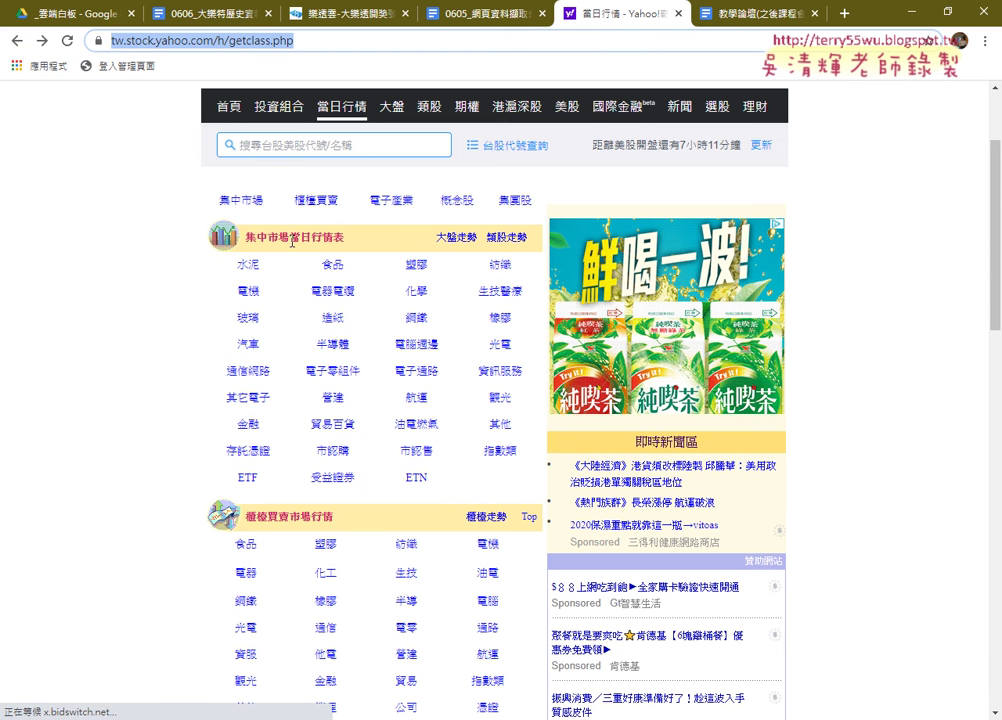
pyautogui.moveTo(236, 264)
pyautogui.mouseDown()
pyautogui.moveTo(489, 444)
pyautogui.moveTo(452, 491)
pyautogui.mouseUp()
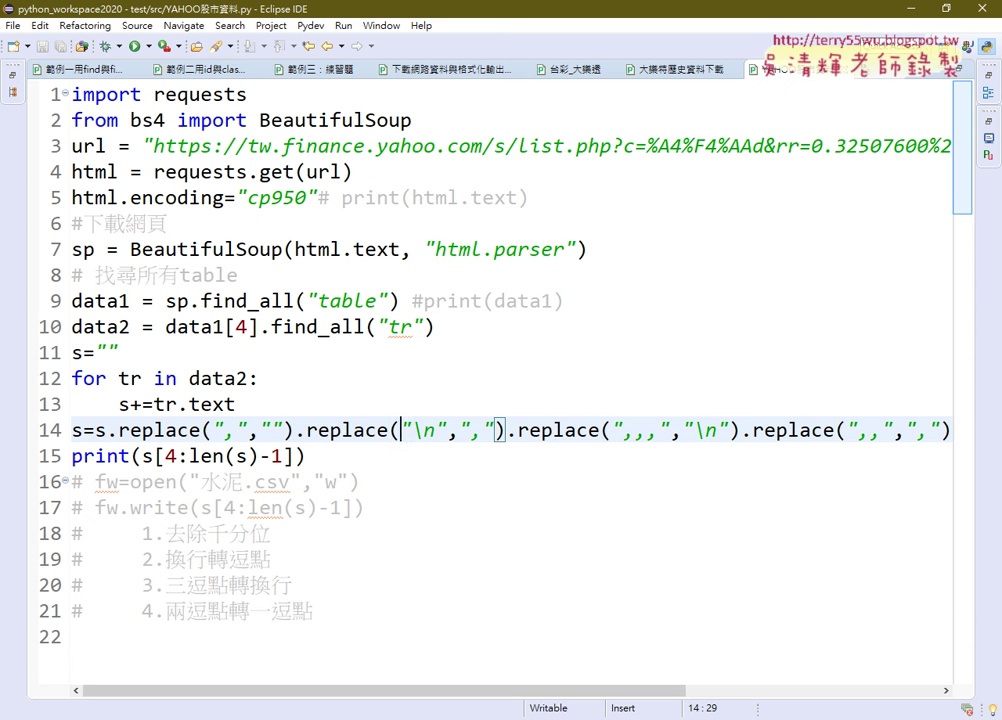
pyautogui.click(307, 712)
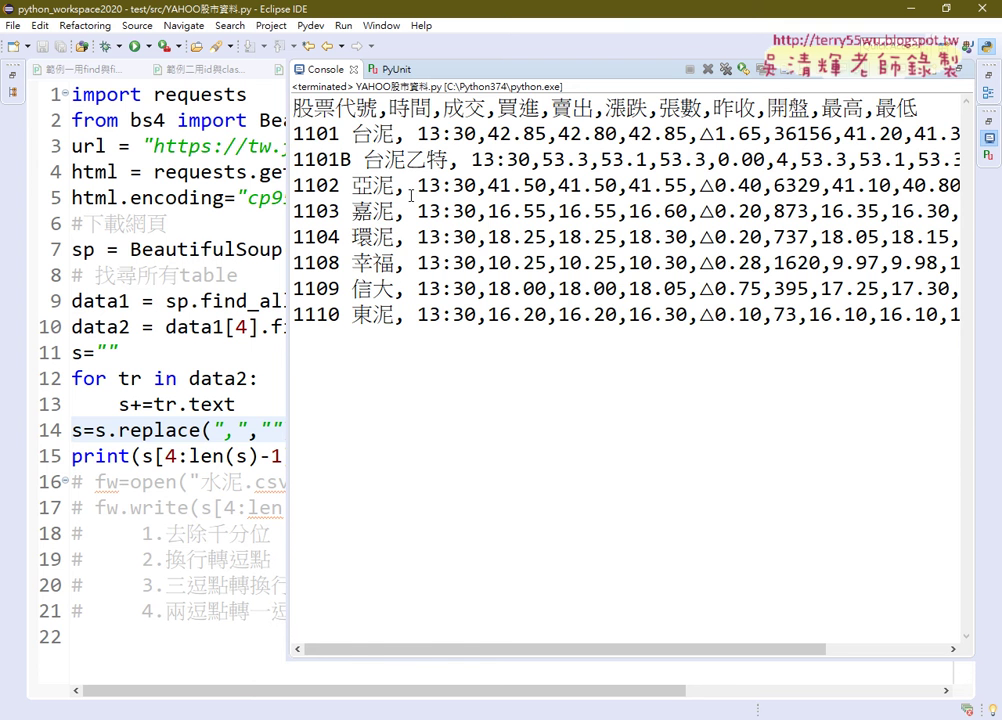
# Restore the Eclipse workspace layout and open the YAHOO股市資料2.py script
pyautogui.click(960, 69)
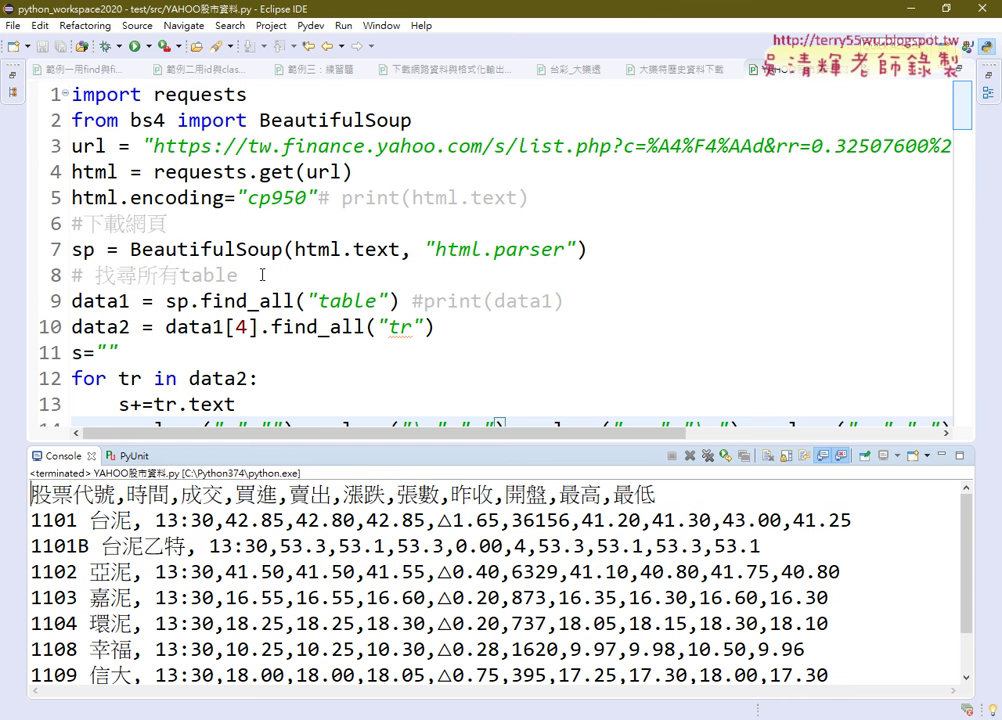
pyautogui.hotkey('ctrl', 'm')
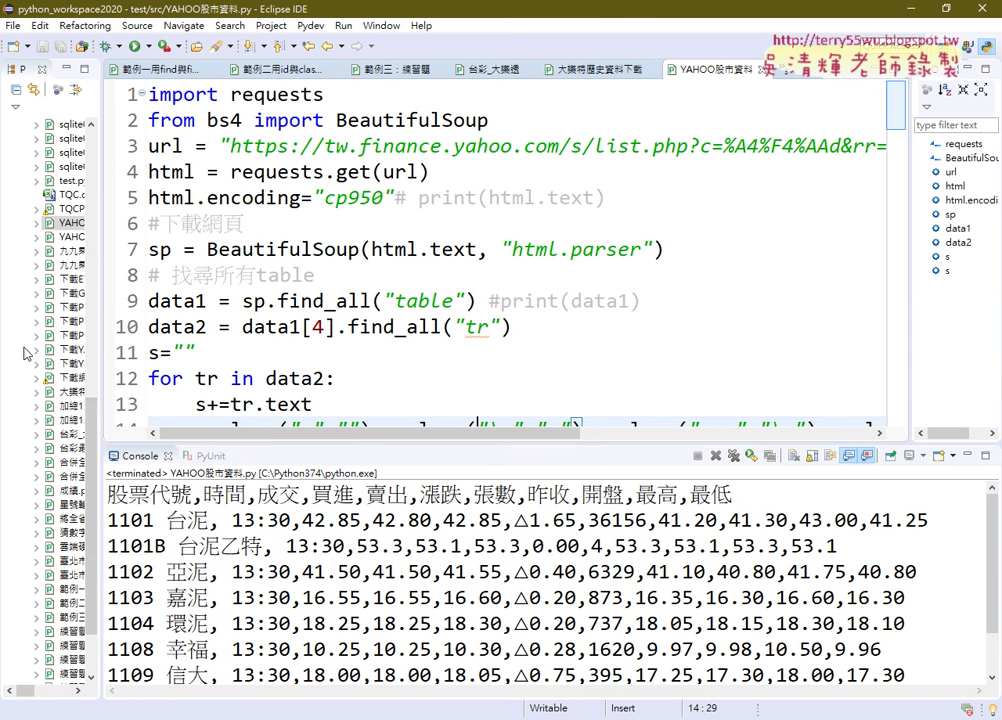
pyautogui.click(72, 236)
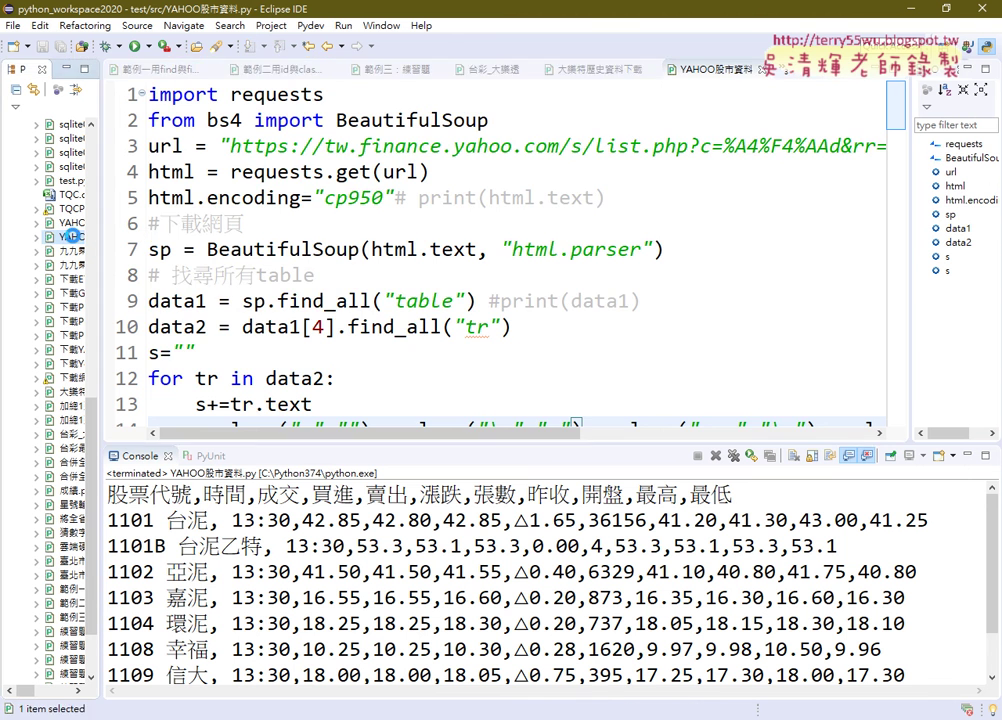
pyautogui.doubleClick(72, 236)
# Review the sector loop starting at 水泥, select the stock output folder, and start the run
pyautogui.moveTo(230, 172); pyautogui.dragTo(645, 172)
pyautogui.scroll(-1, 340, 298)
pyautogui.scroll(-1, 360, 362)
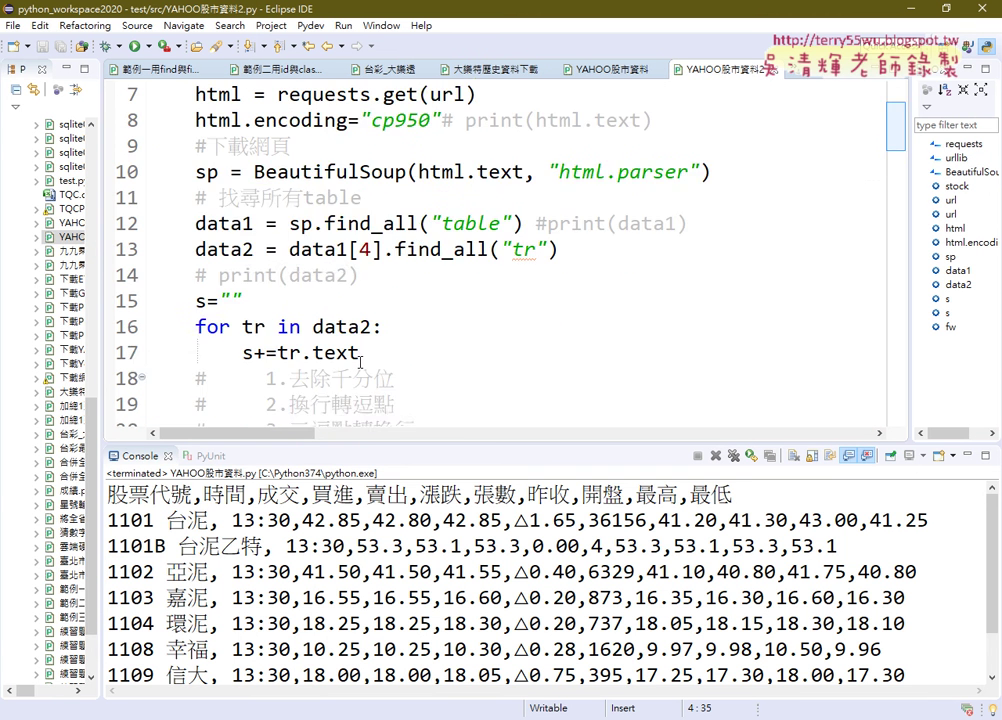
pyautogui.scroll(-2, 360, 362)
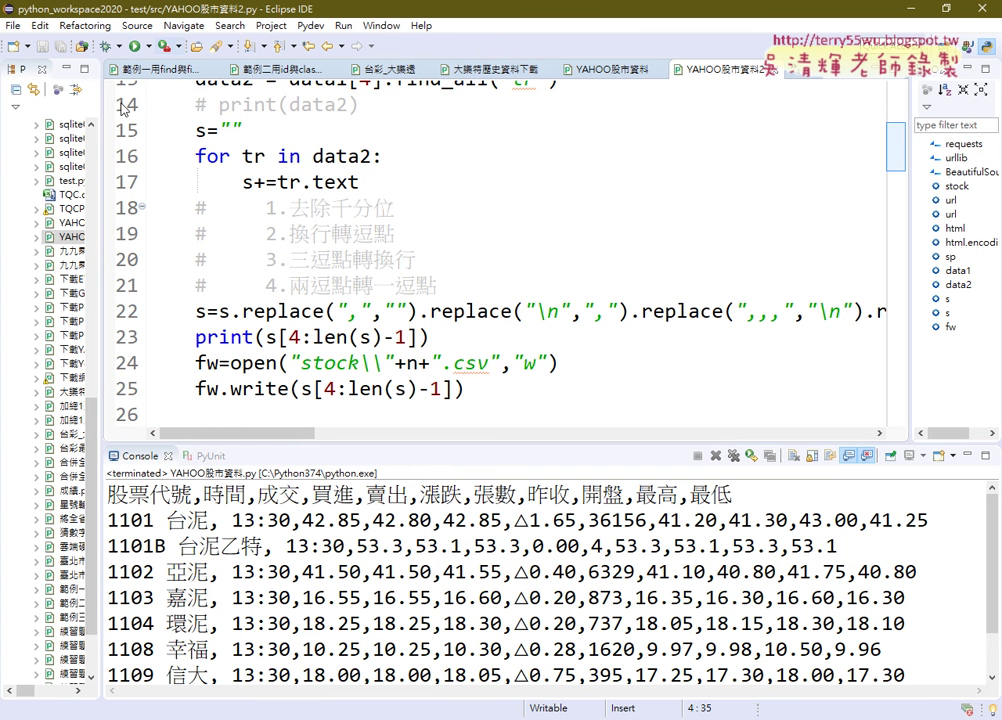
pyautogui.moveTo(101, 128); pyautogui.dragTo(204, 157)
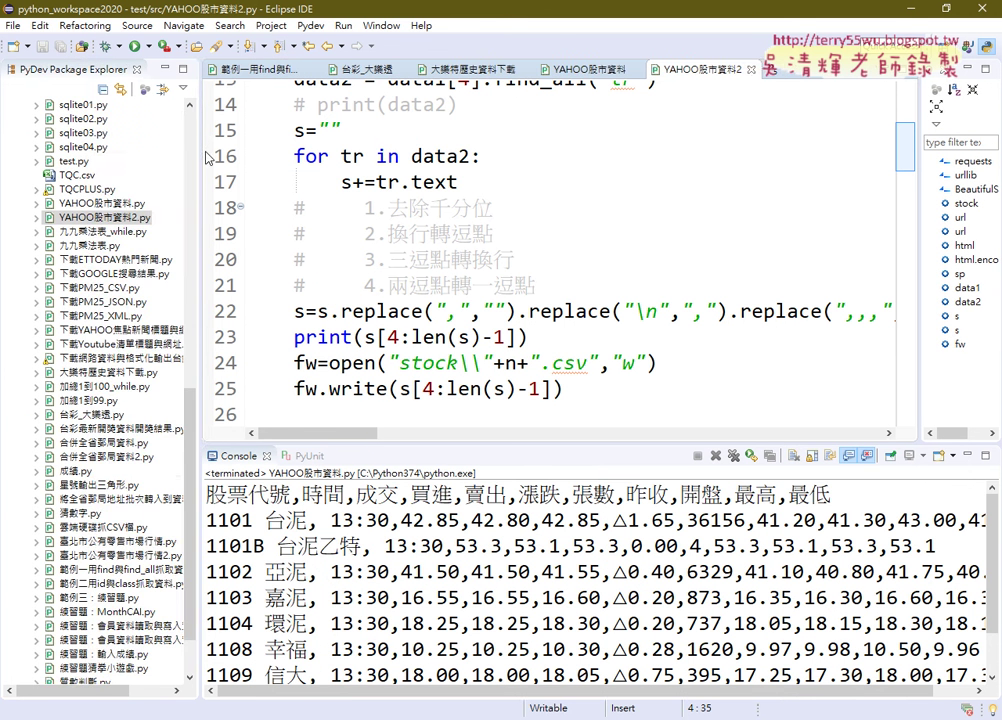
pyautogui.scroll(15, 100, 300)
pyautogui.click(64, 133)
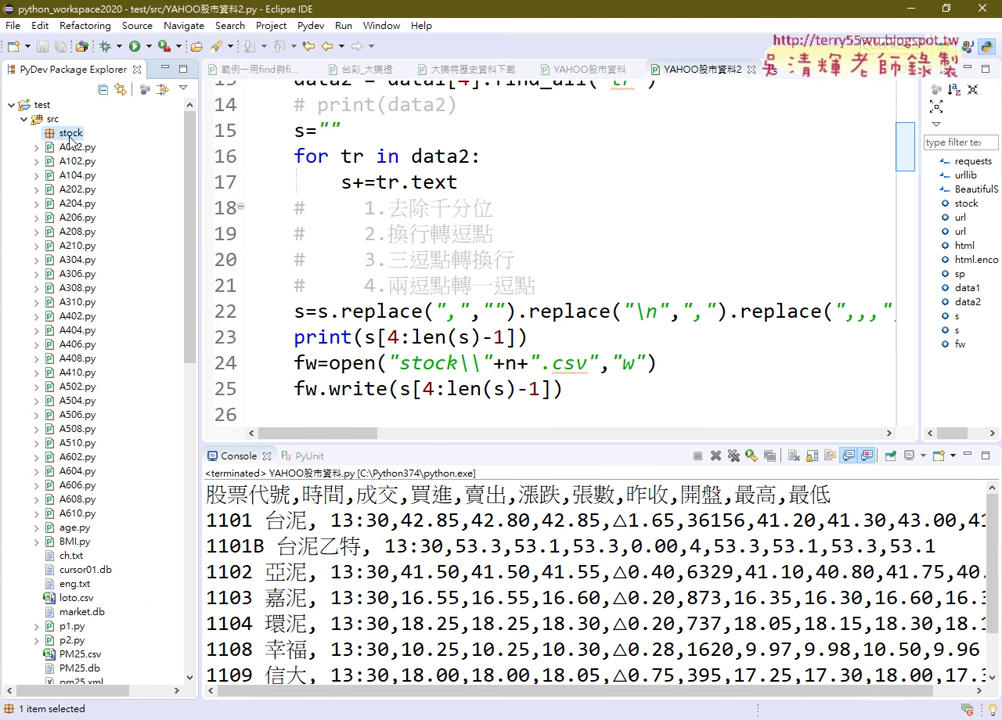
pyautogui.click(370, 208)
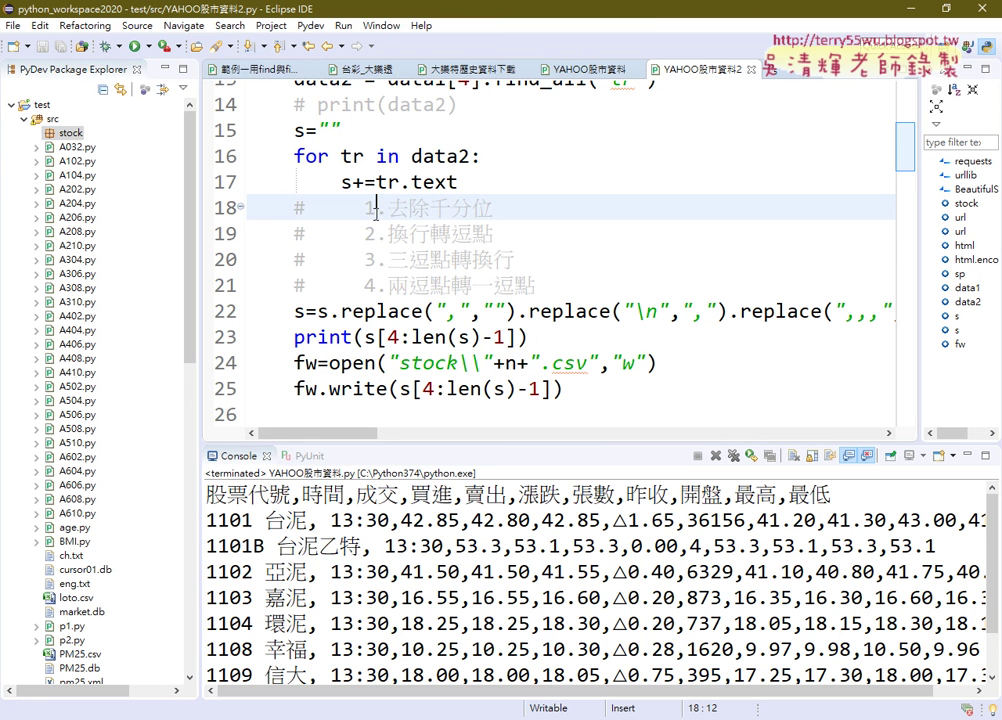
pyautogui.click(146, 46)
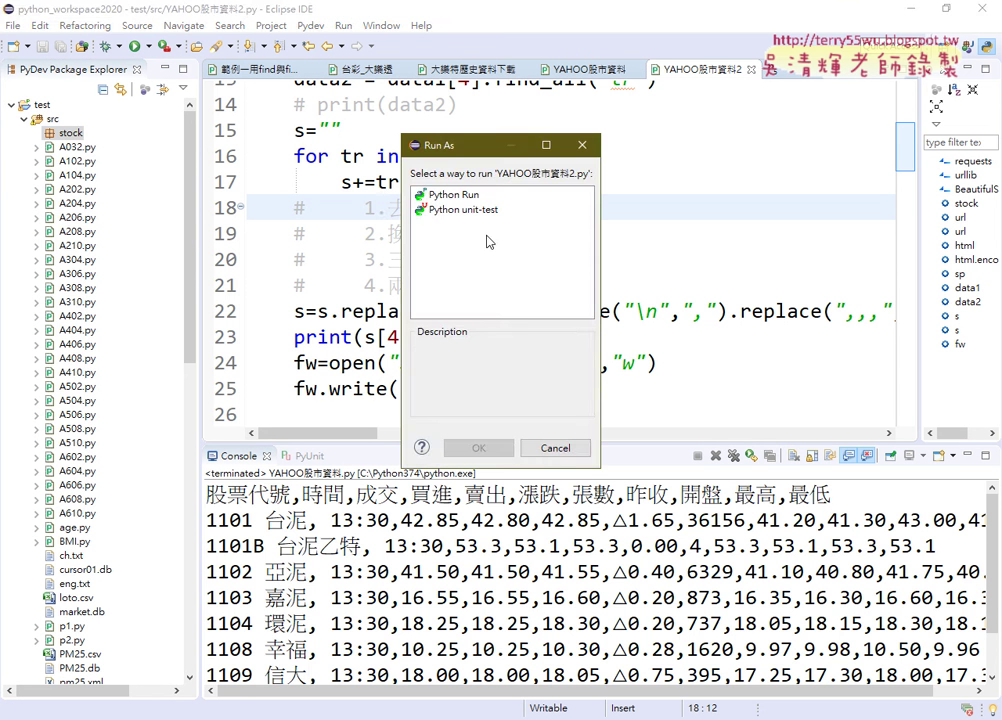
# Run YAHOO股市資料2.py as a Python program and enlarge the console to watch each sector's quotes print
pyautogui.doubleClick(465, 190)
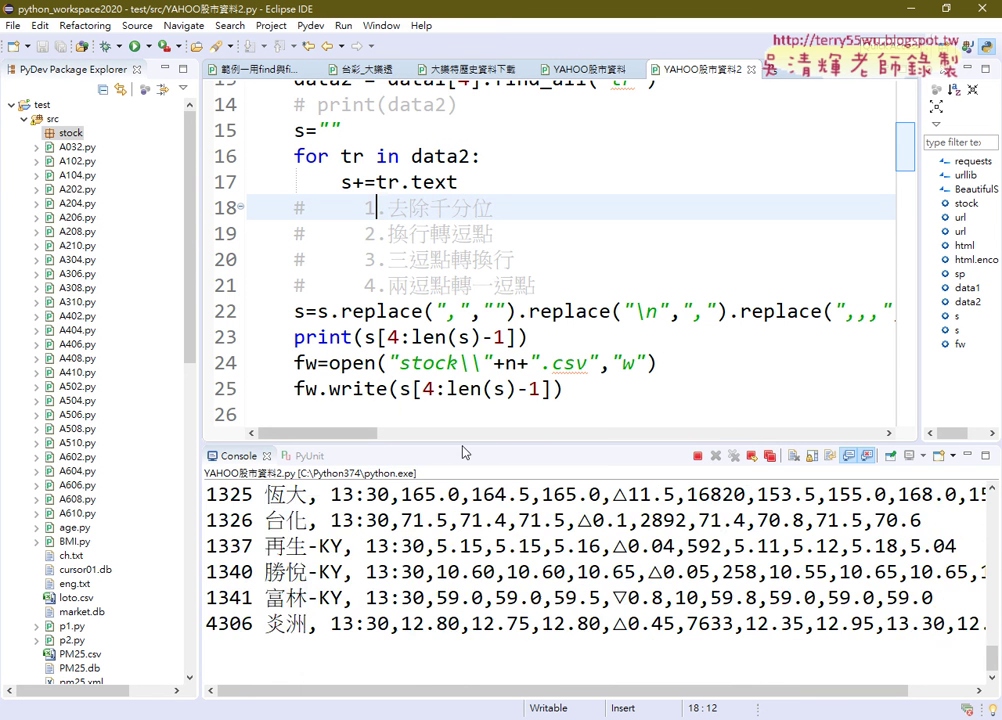
pyautogui.moveTo(460, 413); pyautogui.dragTo(479, 163)
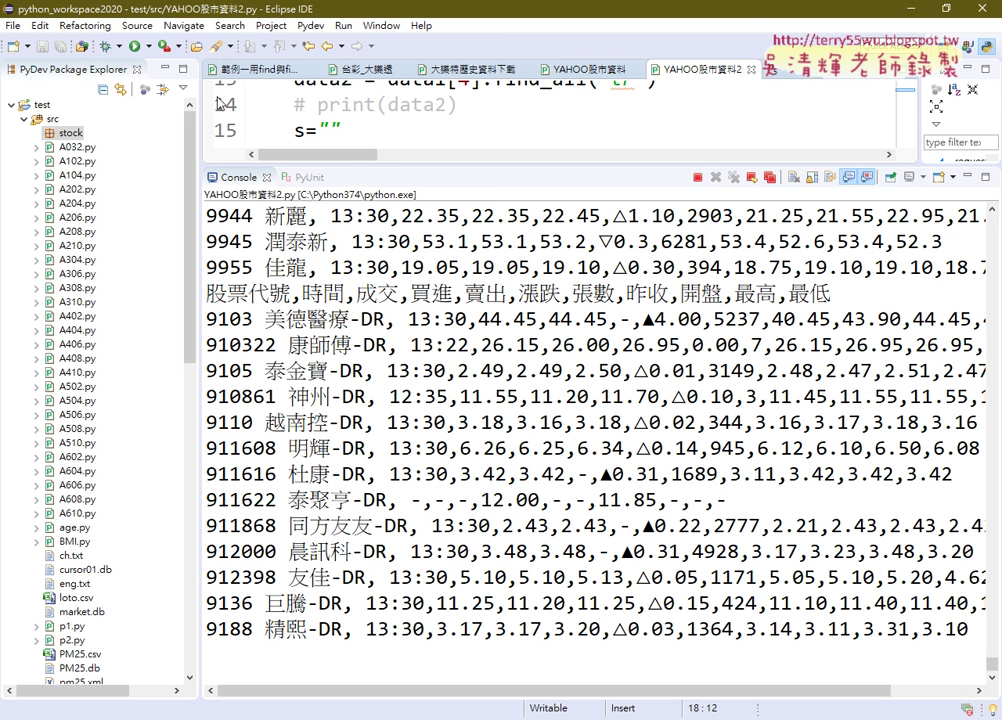
pyautogui.click(62, 135)
# Refresh and expand the stock folder, open 水泥.csv, dismiss the error, and return to the browser
pyautogui.rightClick(62, 136)
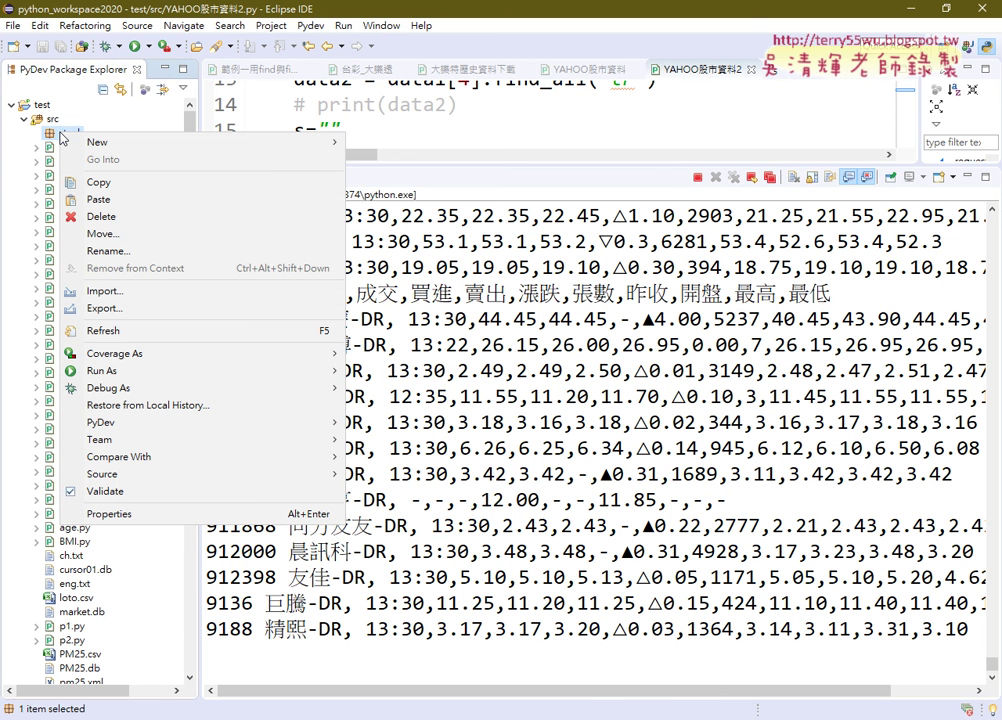
pyautogui.click(37, 133)
pyautogui.click(37, 133)
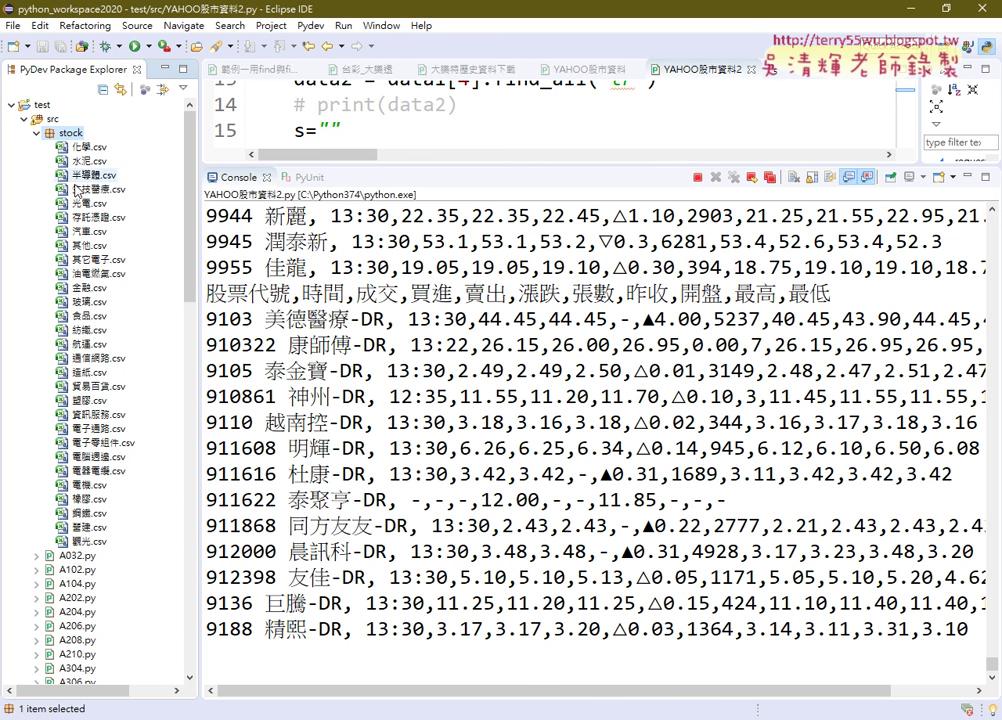
pyautogui.doubleClick(85, 160)
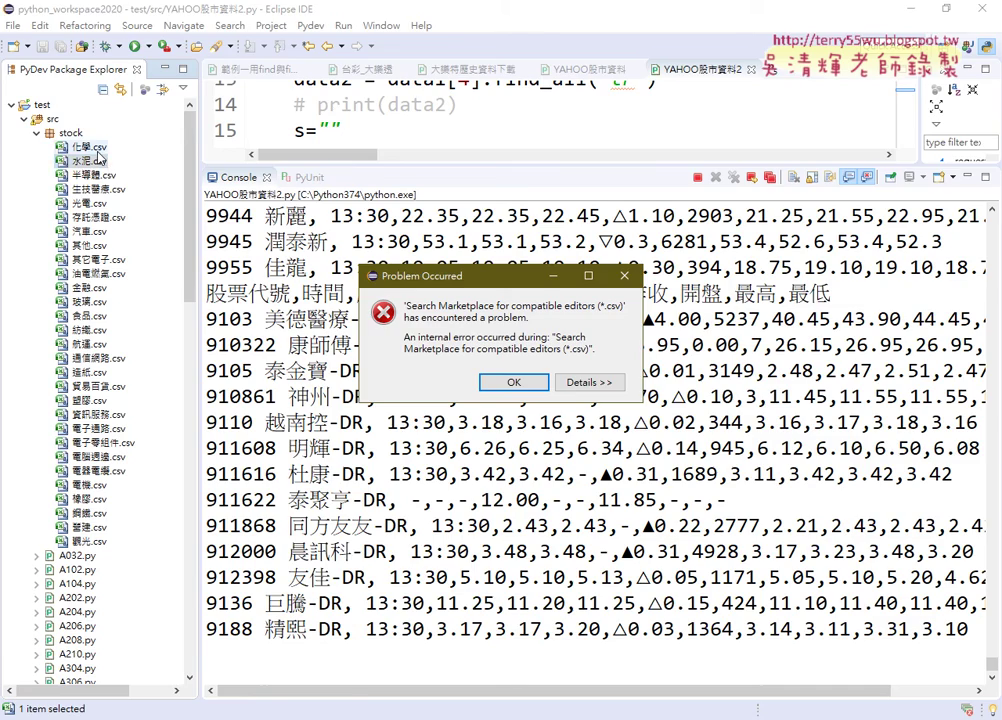
pyautogui.scroll(-7, 465, 375)
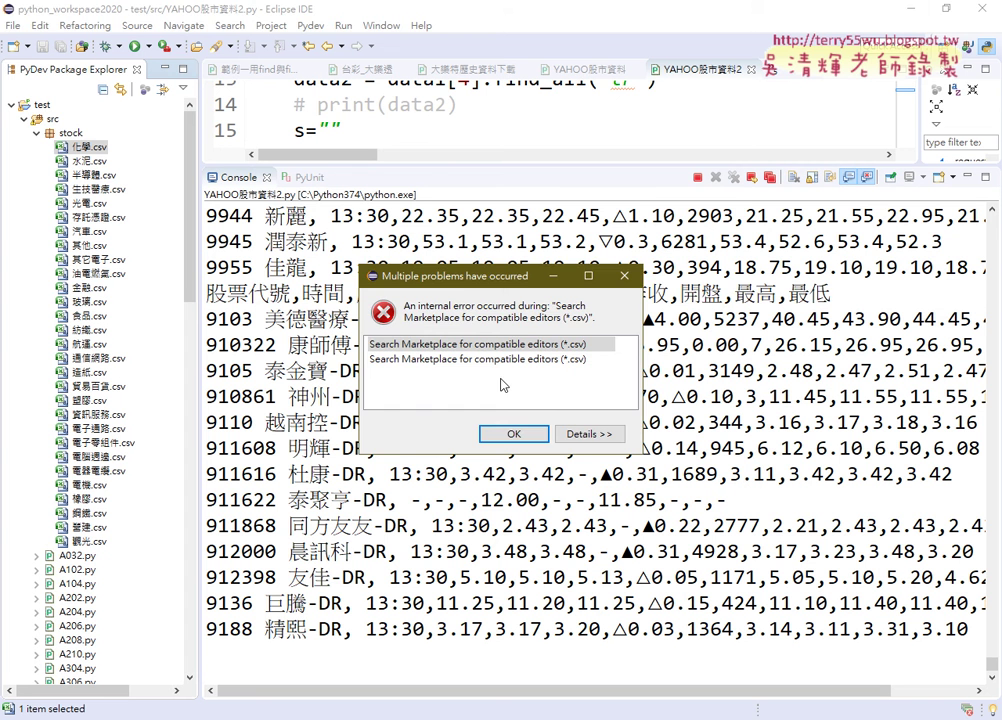
pyautogui.press('Return')
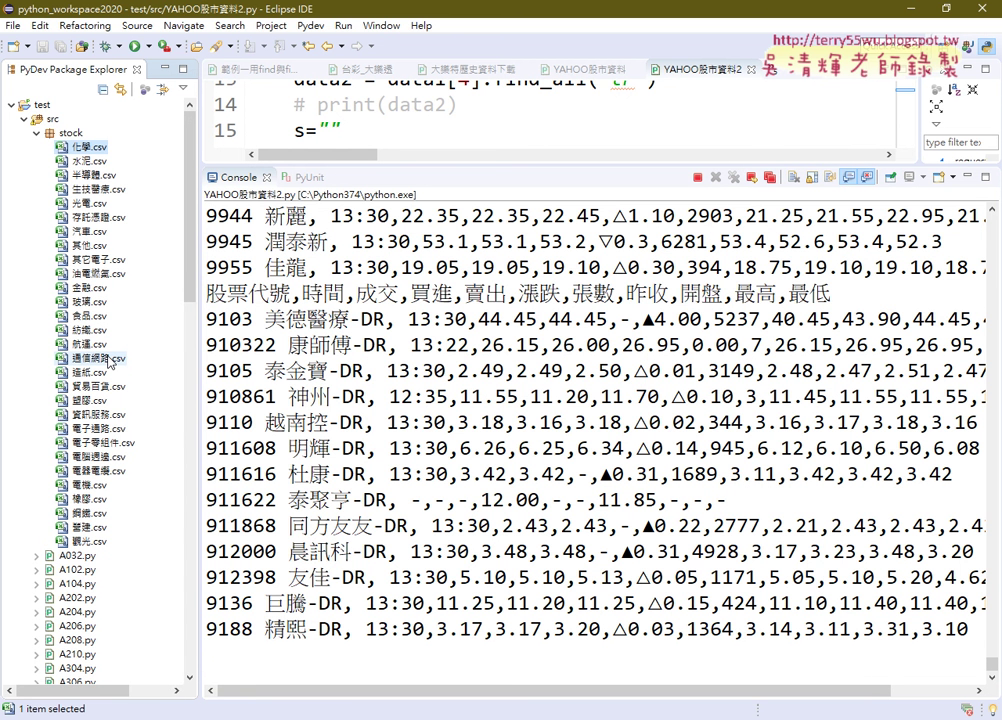
pyautogui.click(913, 10)
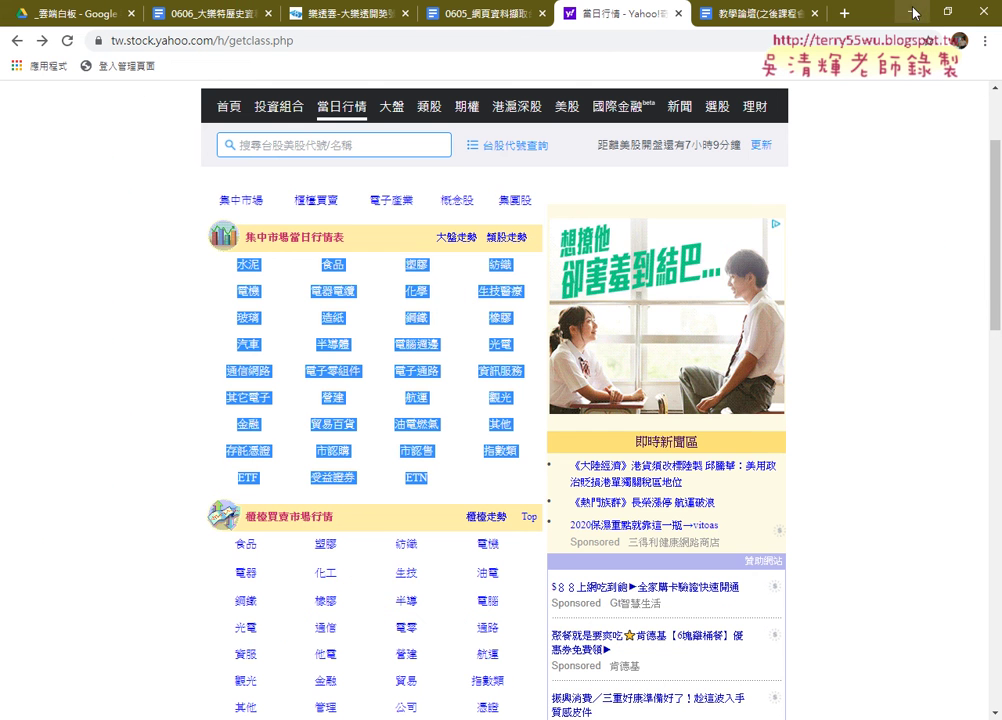
# Open the 水泥 quote list showing eight stocks from 1101 台泥 to 1110 東泥
pyautogui.click(249, 274)
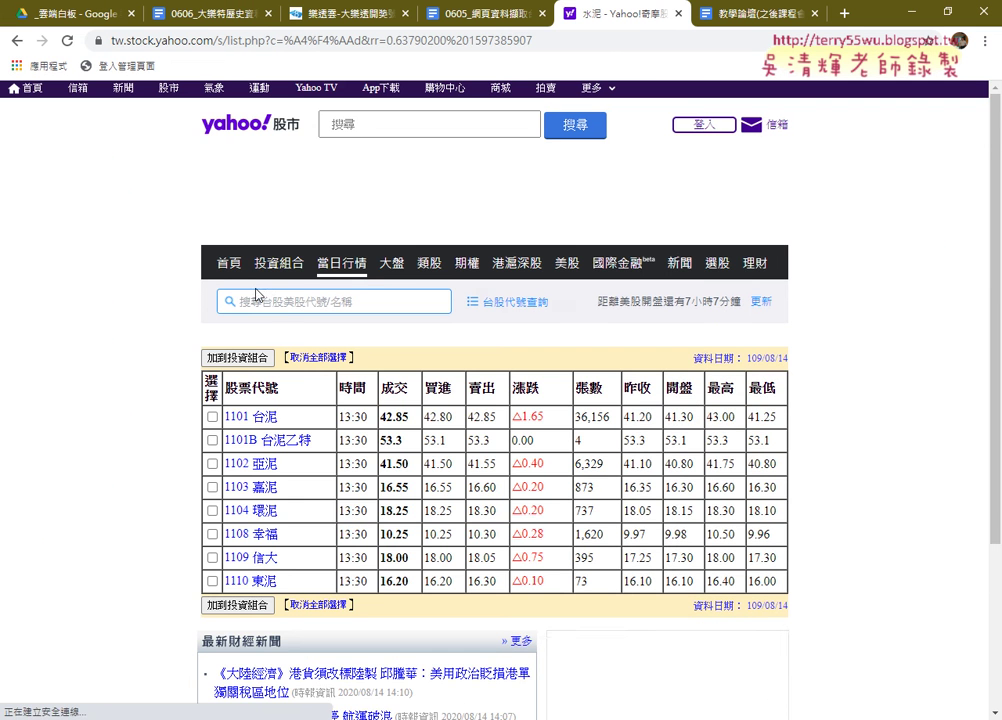
pyautogui.scroll(-2, 494, 366)
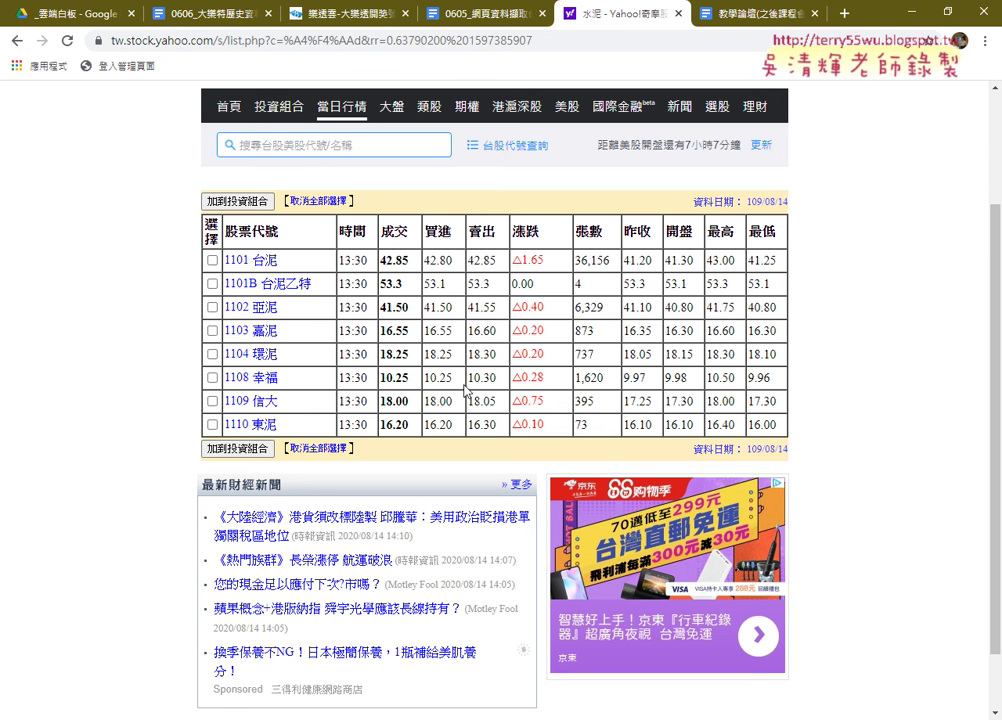
# Inspect the 股票代號 header cell in Chrome DevTools and enlarge the Elements panel
pyautogui.doubleClick(250, 231)
pyautogui.rightClick(232, 227)
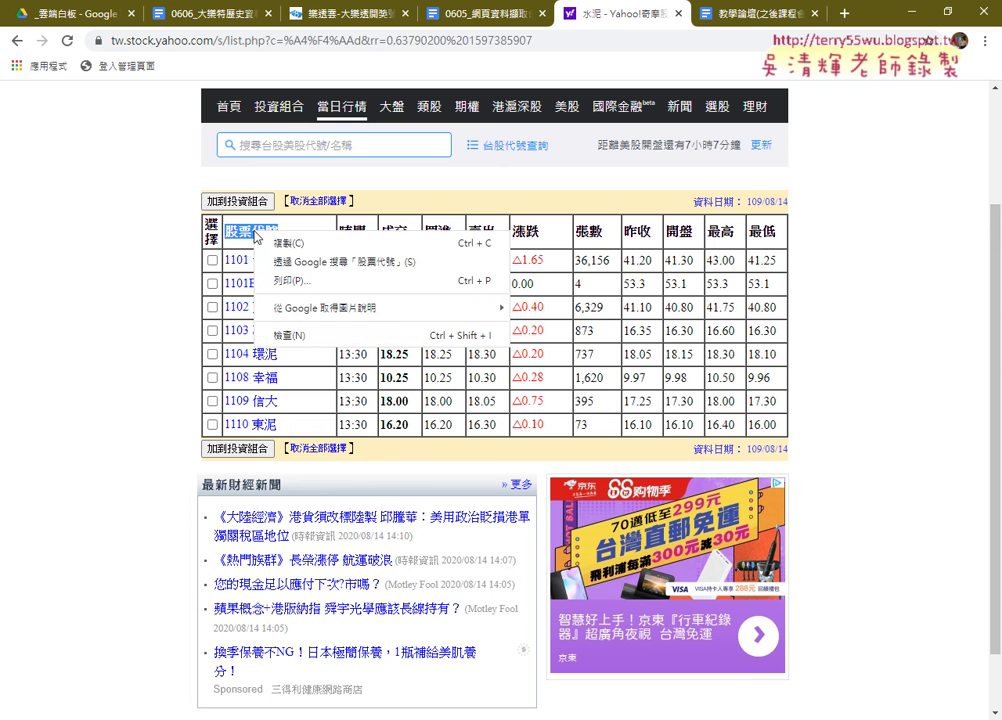
pyautogui.click(310, 336)
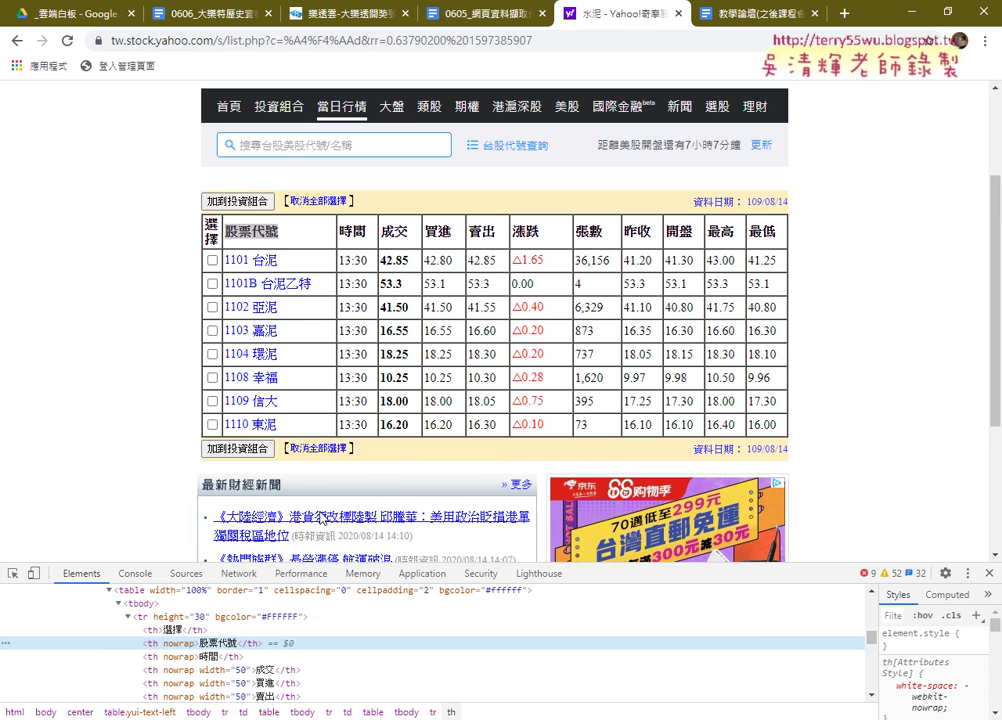
pyautogui.moveTo(330, 565); pyautogui.dragTo(330, 265)
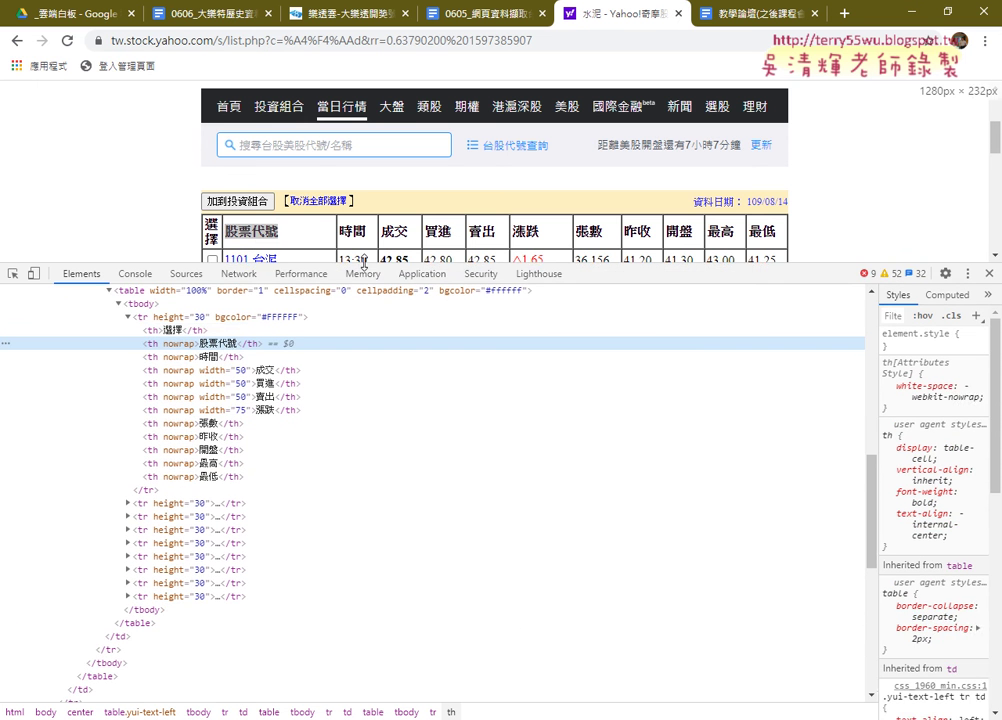
pyautogui.scroll(2, 245, 328)
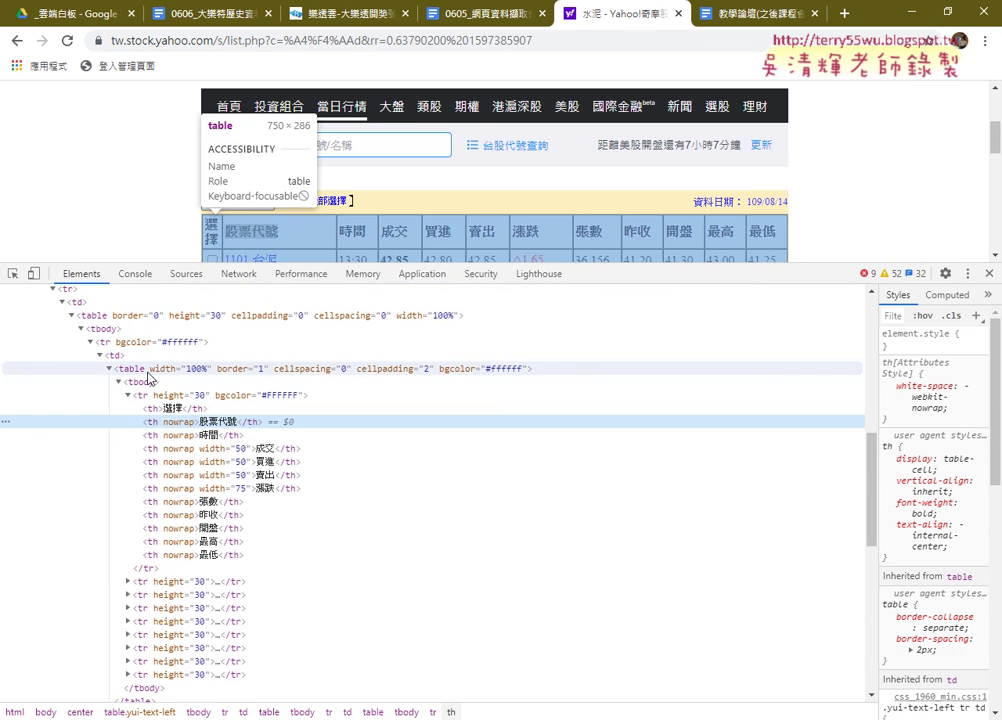
# Expand the quote table element to show the header th cells and the first stock row's td cells
pyautogui.click(111, 369)
pyautogui.click(111, 369)
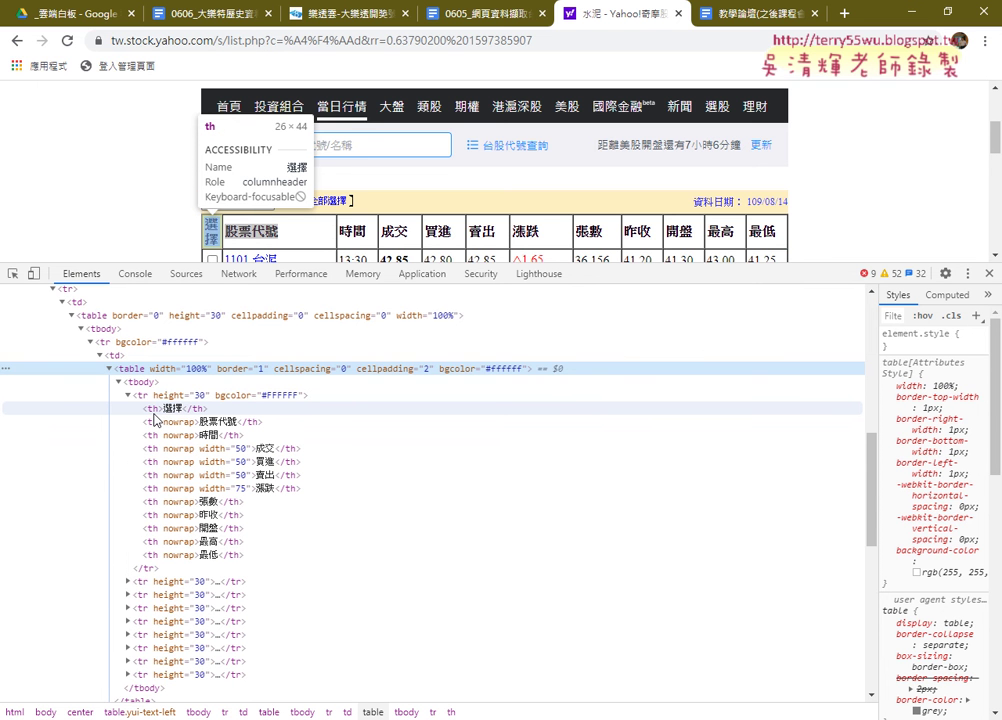
pyautogui.click(152, 412)
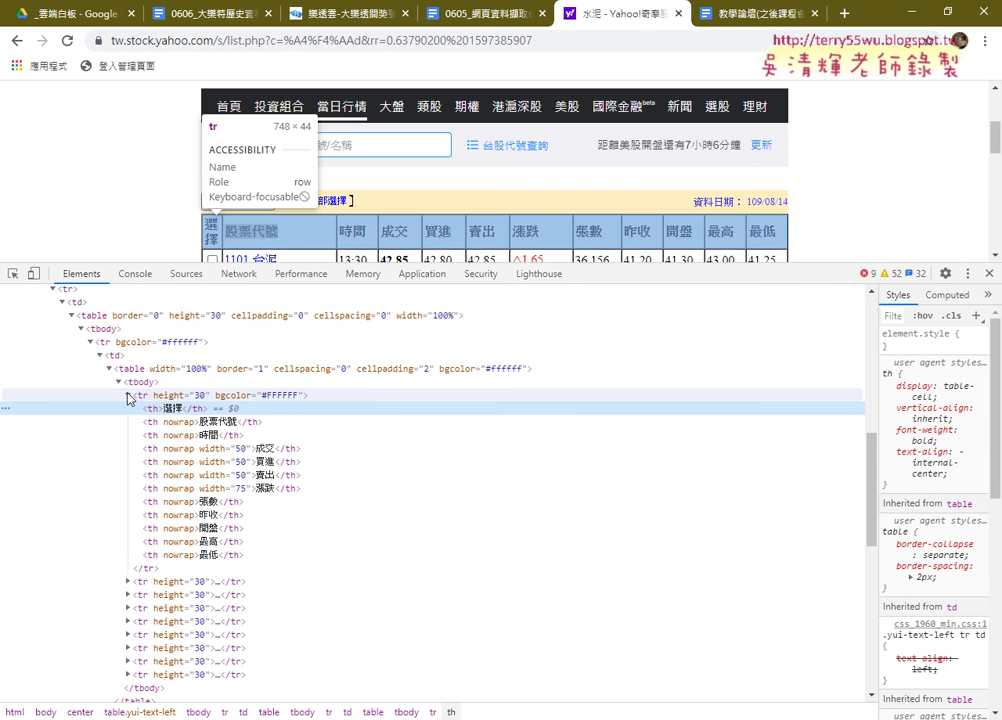
pyautogui.click(128, 395)
pyautogui.click(128, 409)
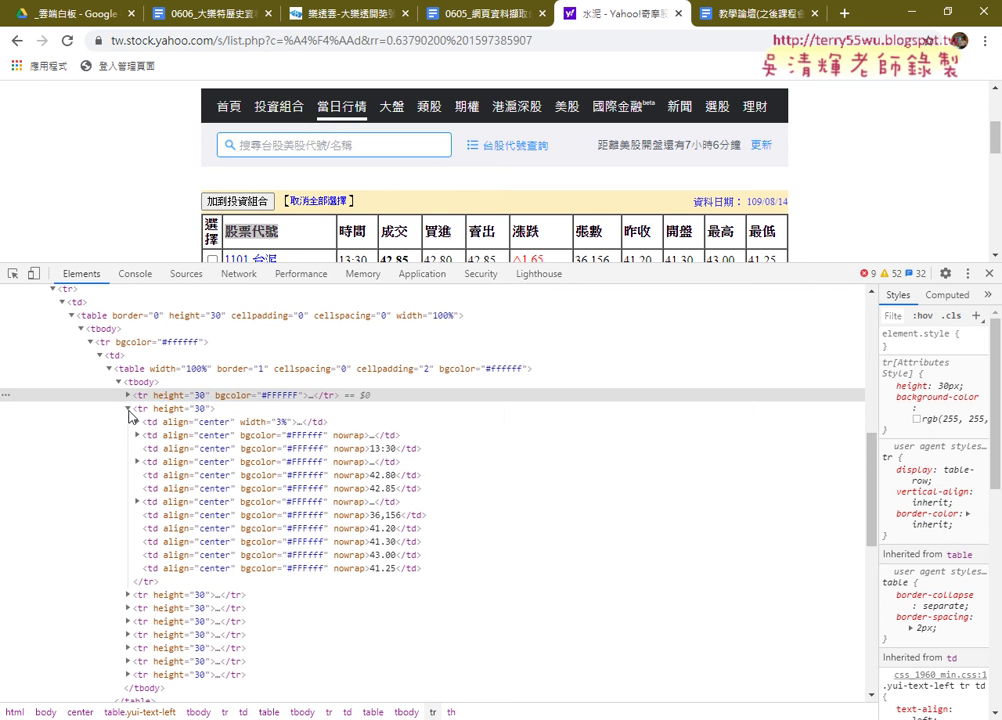